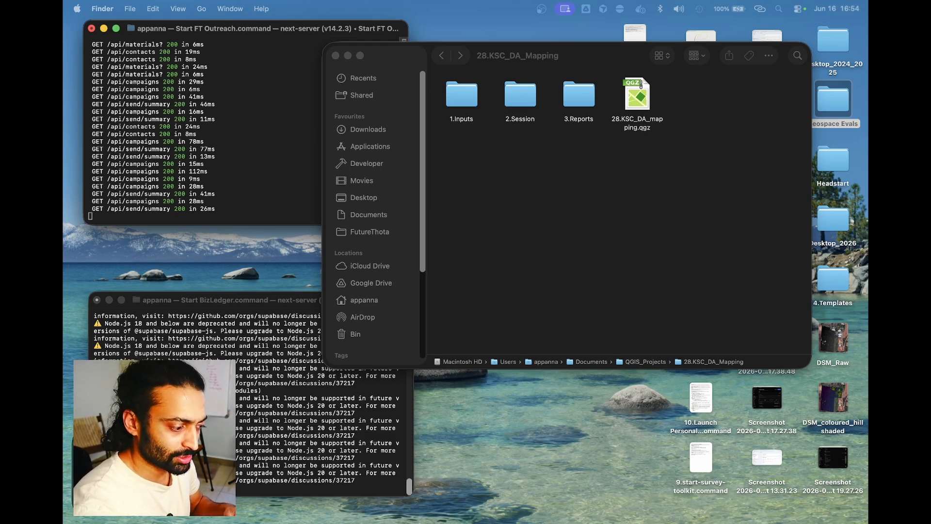
Launch the survey toolkit from 9.start-survey-toolkit.command and copy the pathname of the 28.KSC_DA_Mapping folder in Finder.
{"action": "double_click", "coordinate": [699, 474]}
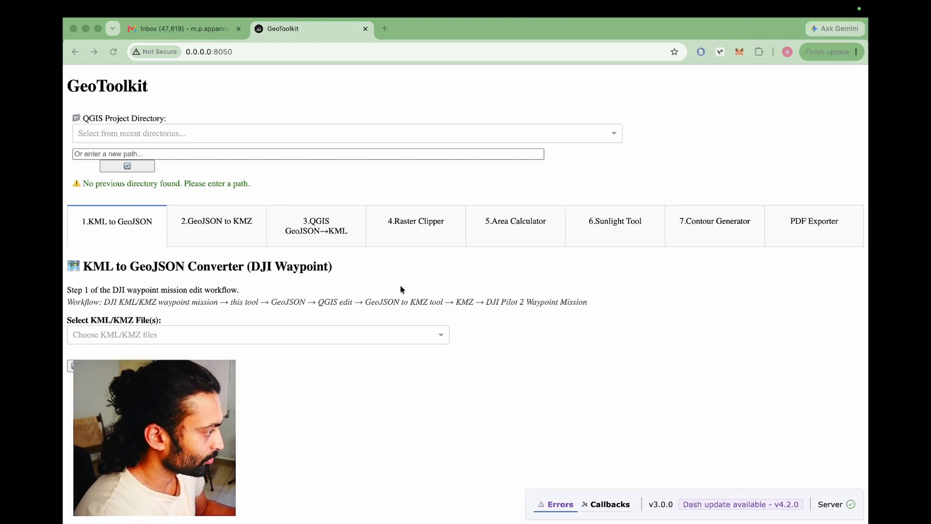
{"action": "key", "text": "ctrl+Right"}
{"action": "left_click", "coordinate": [473, 294]}
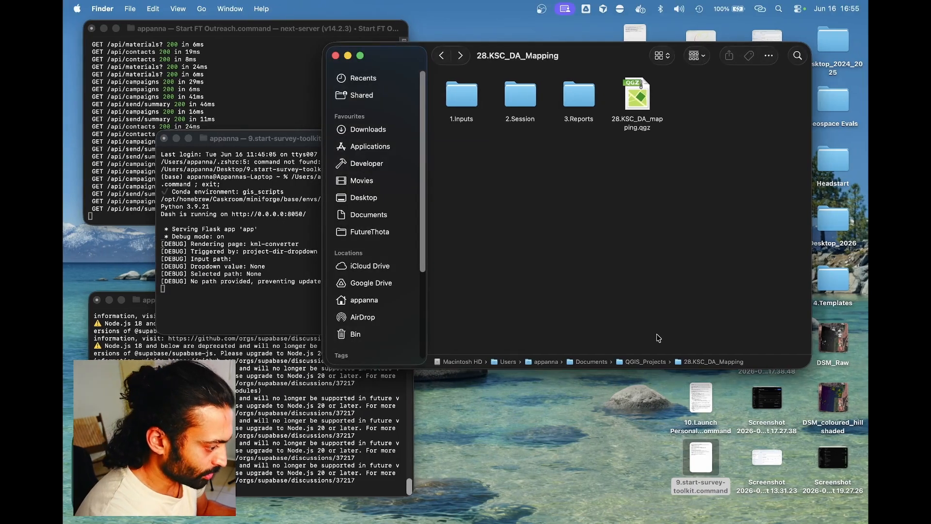
{"action": "right_click", "coordinate": [694, 358]}
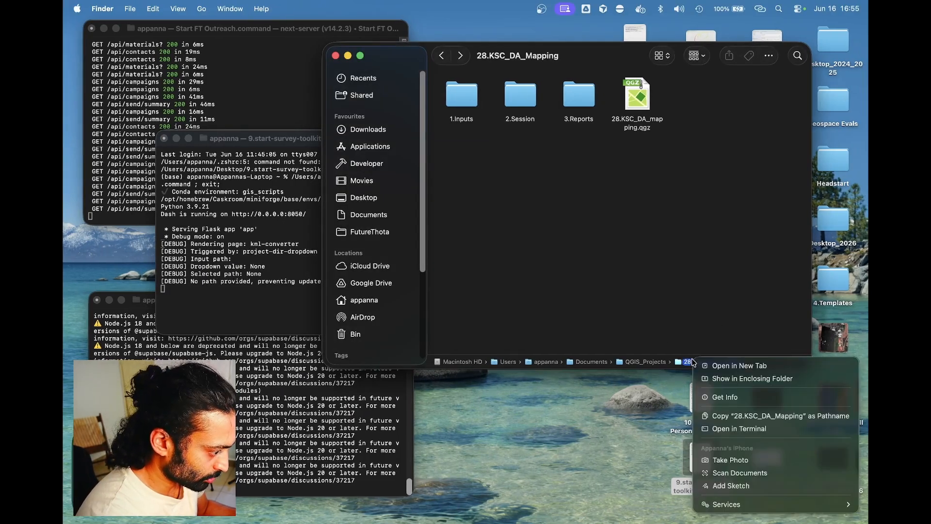
{"action": "left_click", "coordinate": [748, 415]}
Switch to GeoToolkit and set the QGIS project directory to the copied 28.KSC_DA_Mapping folder path.
{"action": "key", "text": "ctrl+Left"}
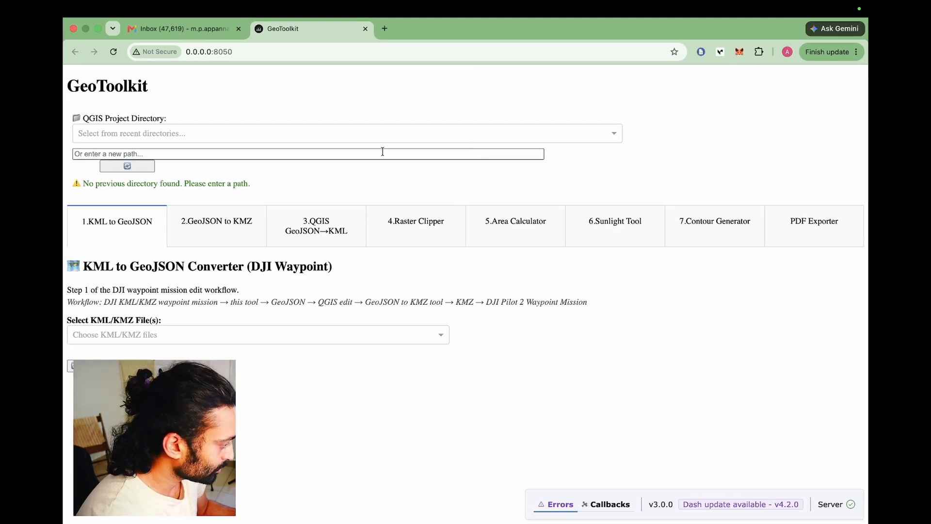
{"action": "left_click", "coordinate": [378, 157]}
{"action": "type", "text": "/Users/appanna/Documents/QGIS_Projects/28.KSC_DA_Mapping"}
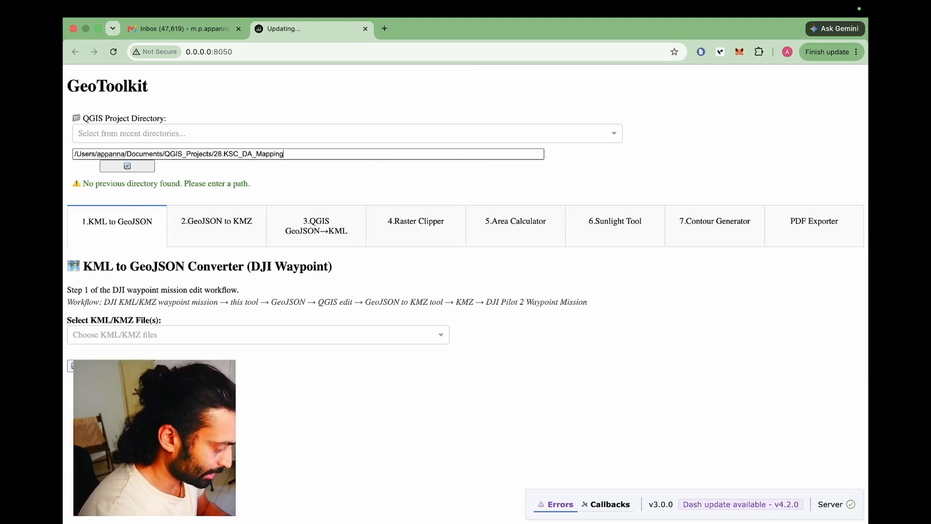
{"action": "key", "text": "Return"}
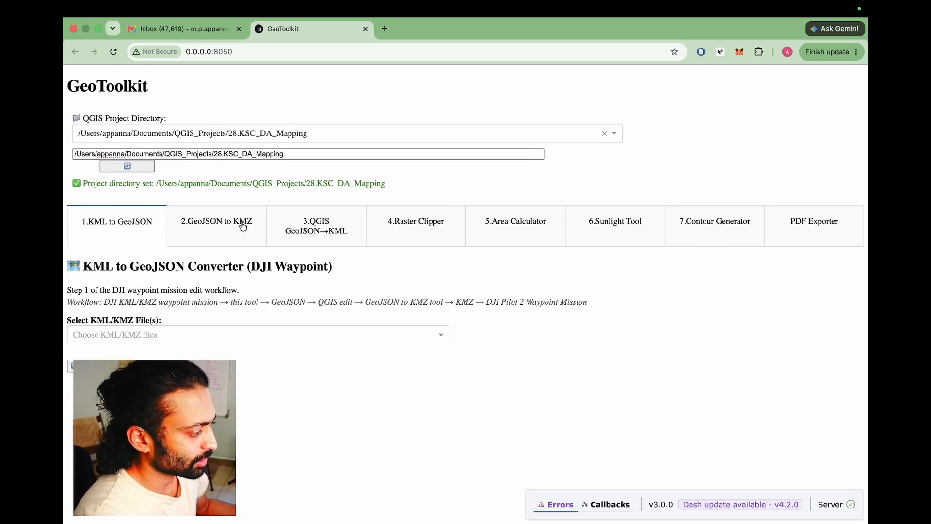
Look over the GeoJSON converters and choose Deepa_drone.geojson as the boundary file in the Raster Clipper.
{"action": "left_click", "coordinate": [186, 243]}
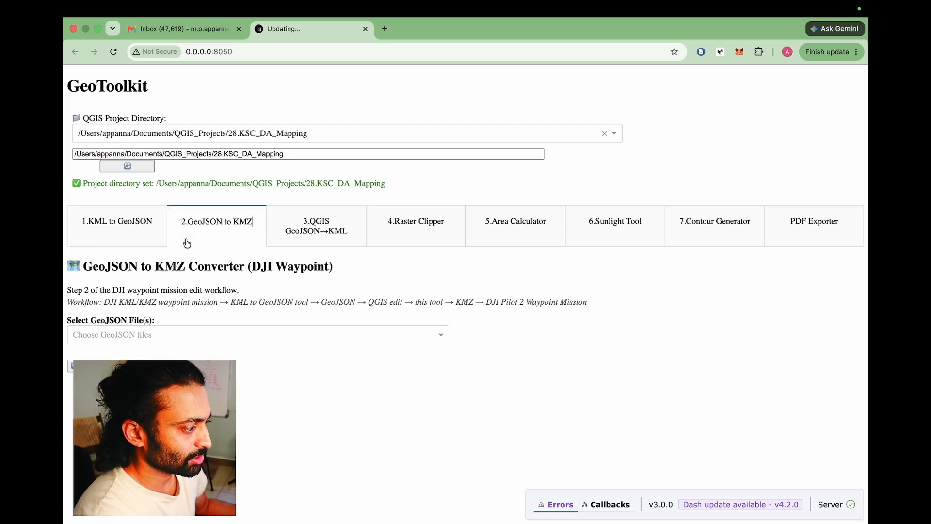
{"action": "left_click", "coordinate": [297, 224]}
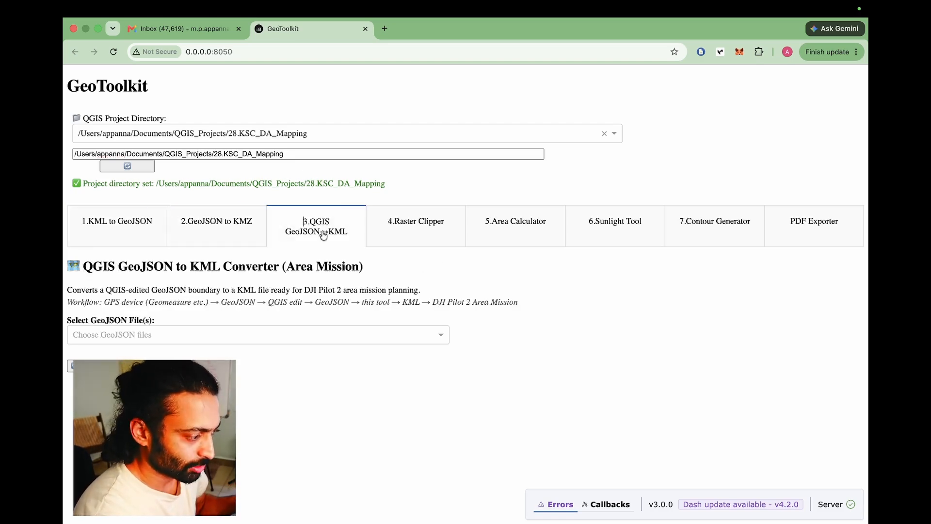
{"action": "left_click", "coordinate": [385, 228]}
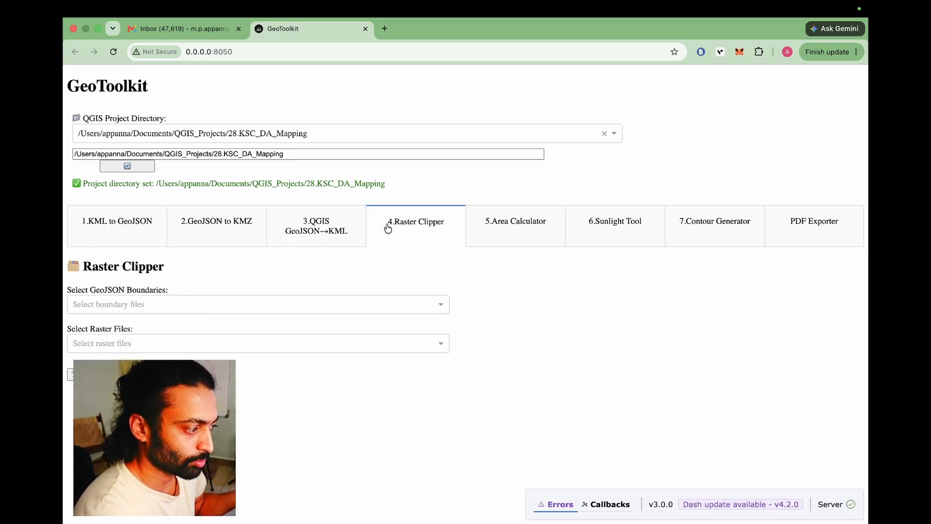
{"action": "left_click", "coordinate": [396, 304]}
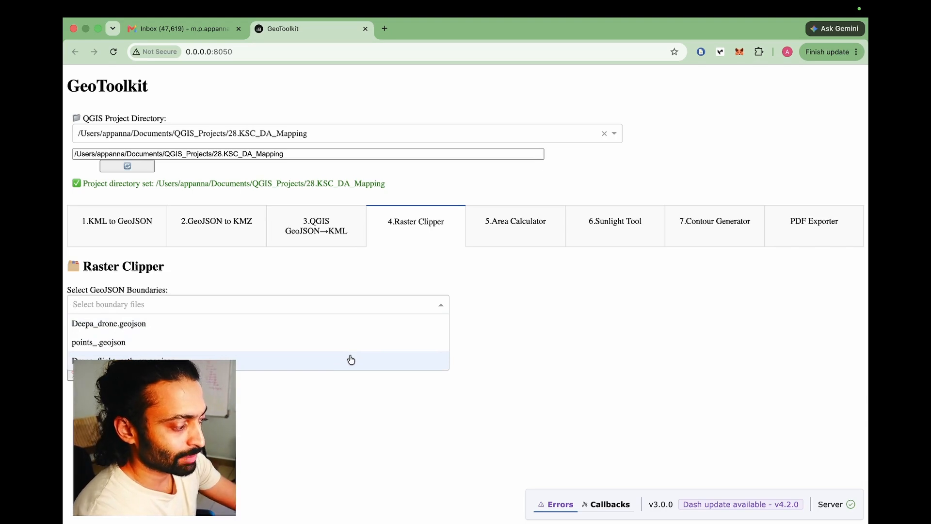
{"action": "left_click", "coordinate": [303, 321]}
{"action": "left_click", "coordinate": [545, 344]}
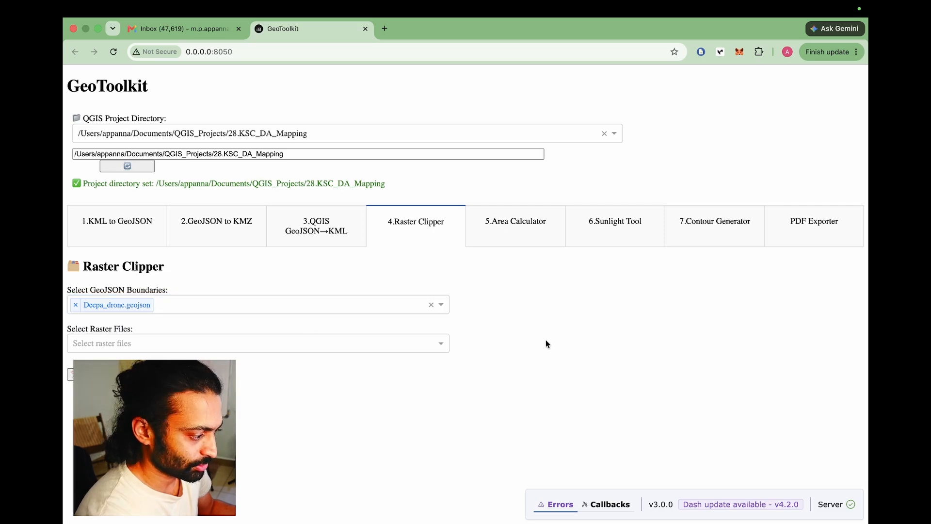
Select dsm.tif, odm_ms.tif, dtm.tif and odm_orthophoto.tif as the raster files and run the clipping.
{"action": "left_click", "coordinate": [442, 343]}
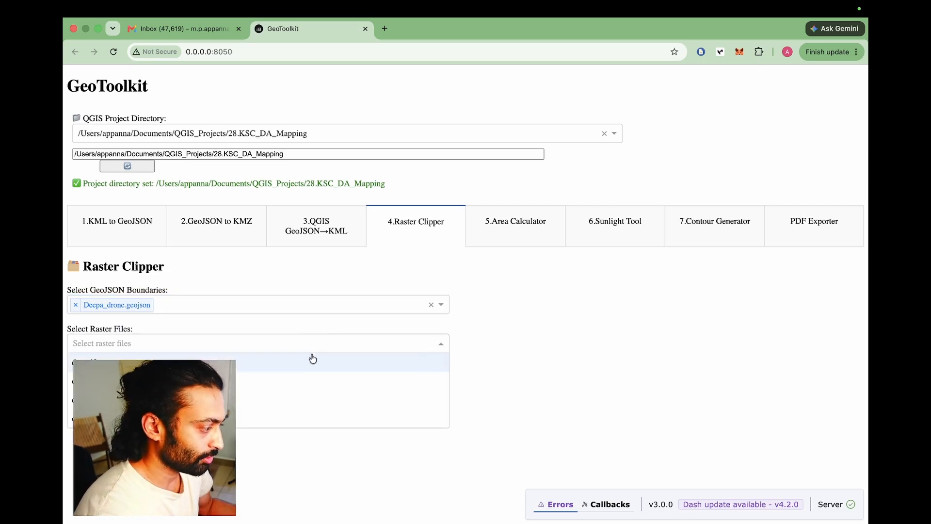
{"action": "left_click", "coordinate": [312, 359]}
{"action": "left_click", "coordinate": [315, 344]}
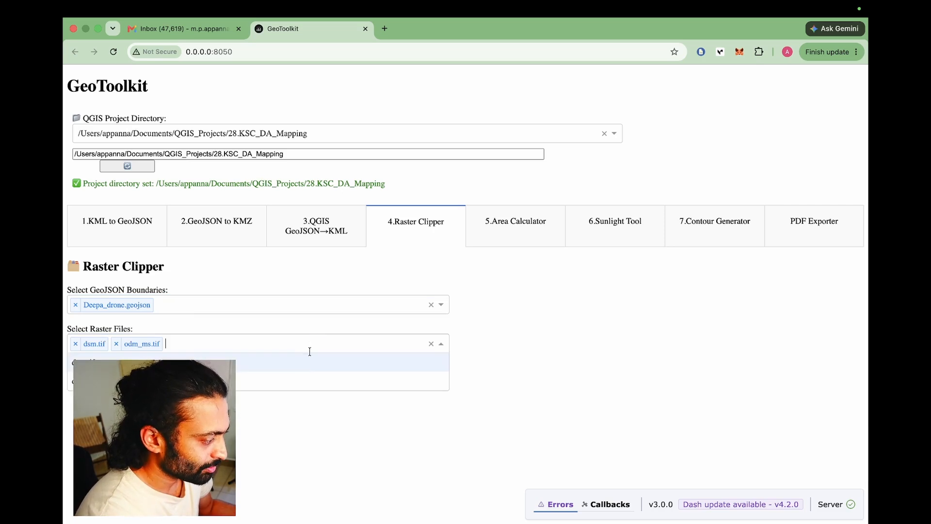
{"action": "left_click", "coordinate": [297, 369]}
{"action": "left_click", "coordinate": [308, 343]}
{"action": "left_click", "coordinate": [294, 363]}
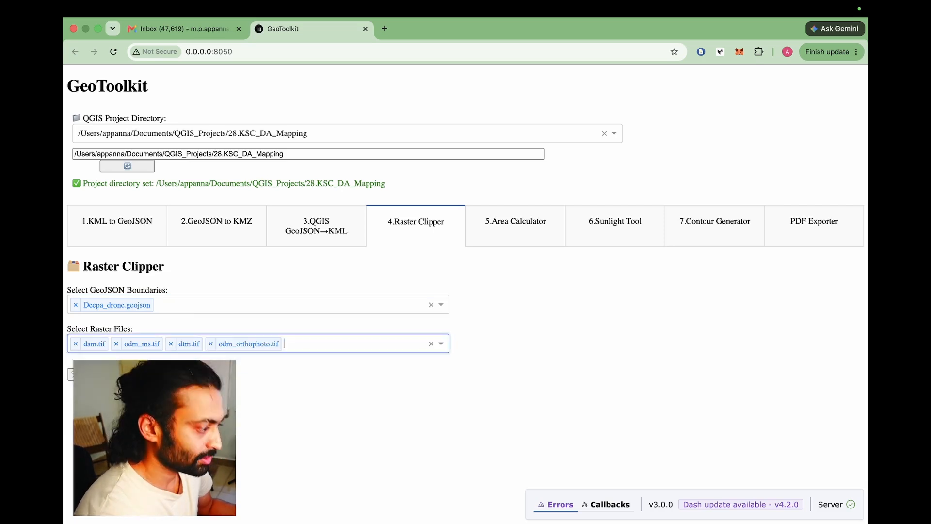
{"action": "left_click", "coordinate": [92, 375]}
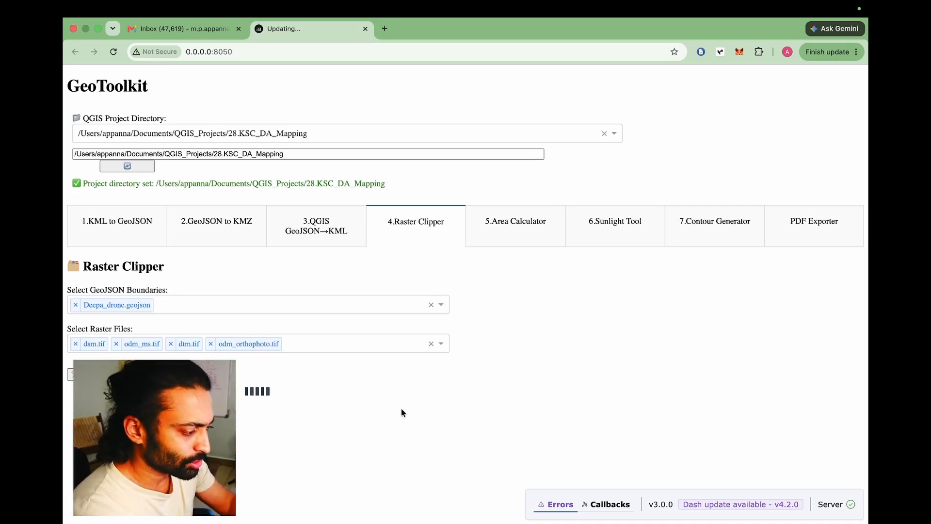
Switch to Finder and examine the Orthos, DSMs and DTMs output folders inside 2.Session/Boundary_clipped.
{"action": "key", "text": "ctrl+Right"}
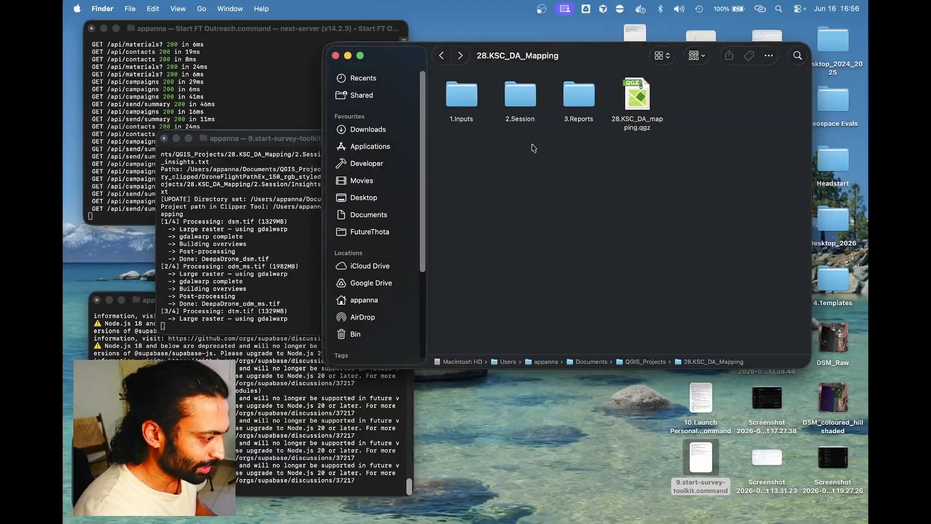
{"action": "left_click", "coordinate": [520, 88]}
{"action": "double_click", "coordinate": [519, 88]}
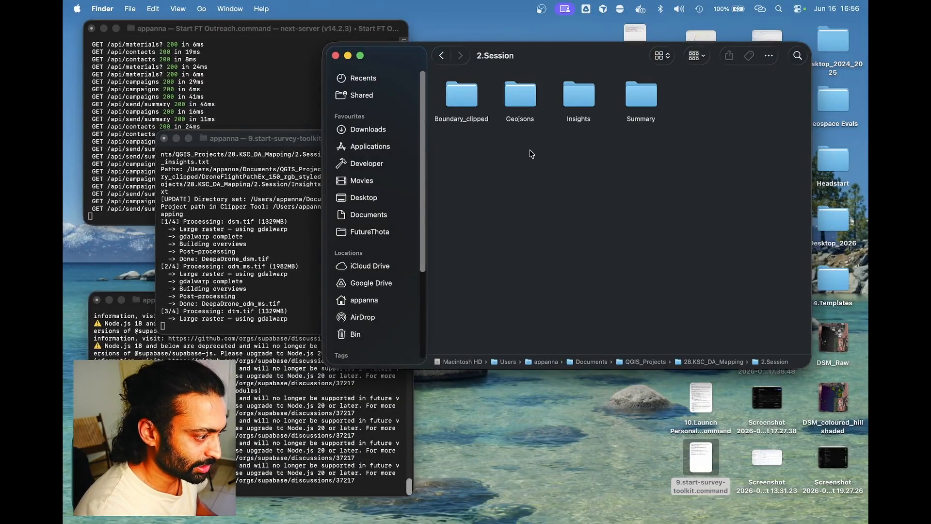
{"action": "double_click", "coordinate": [468, 100]}
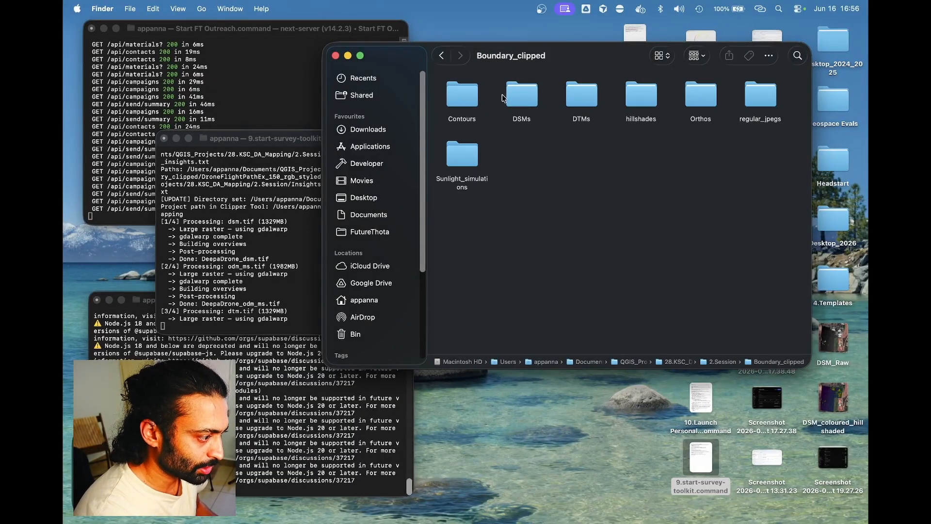
{"action": "double_click", "coordinate": [704, 100]}
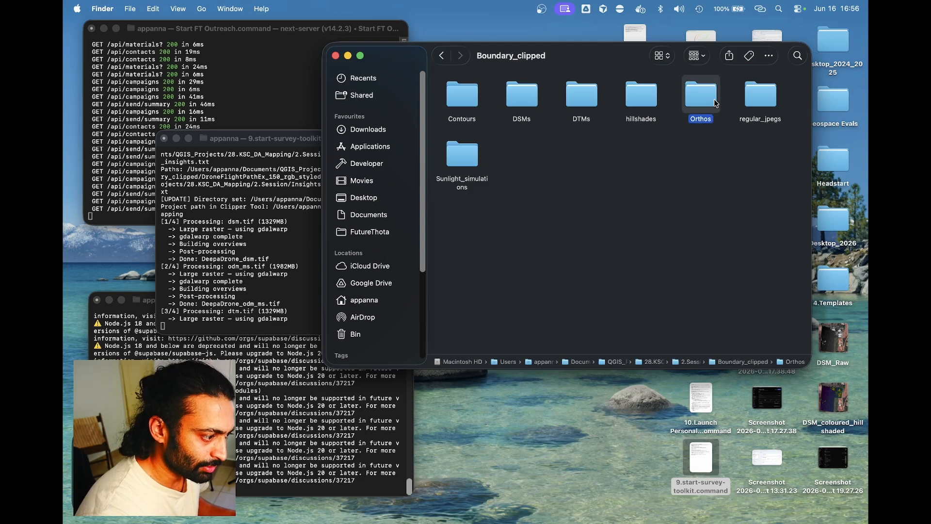
{"action": "key", "text": "super+bracketleft"}
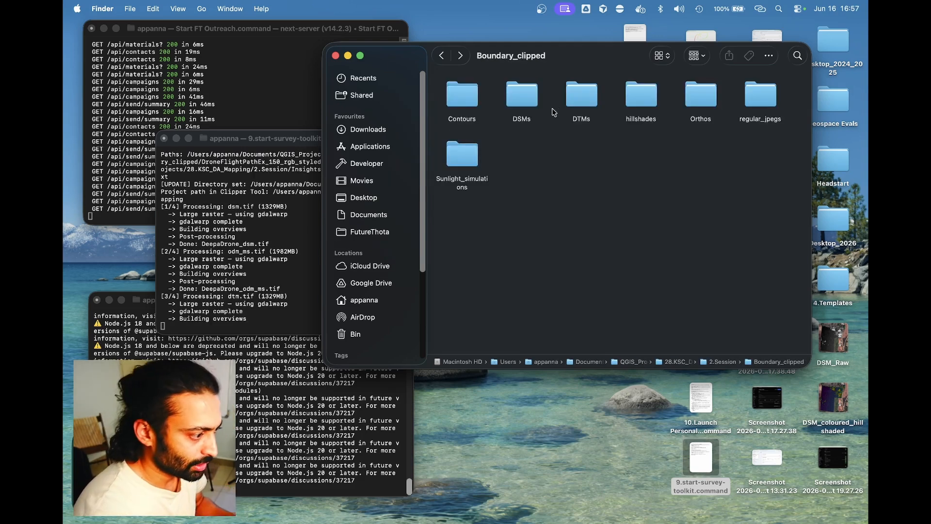
{"action": "double_click", "coordinate": [522, 100]}
{"action": "key", "text": "super+bracketleft"}
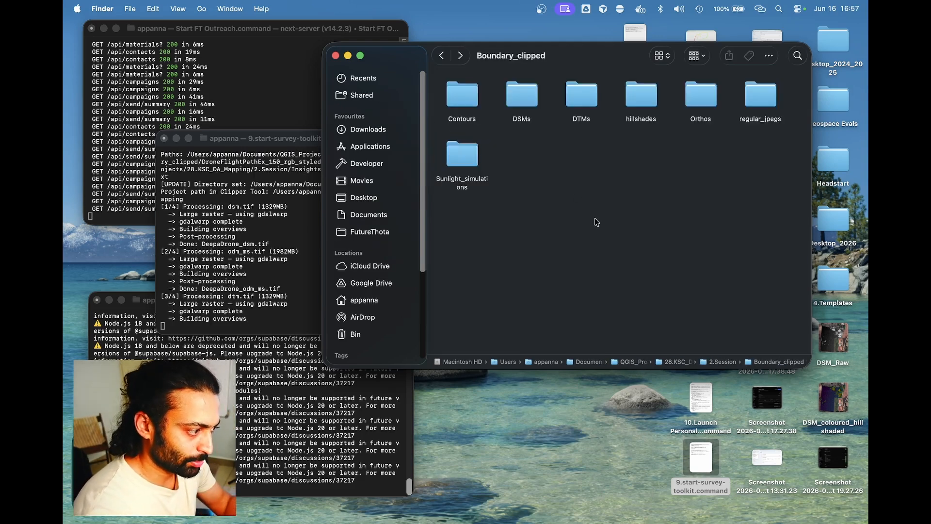
{"action": "double_click", "coordinate": [591, 99]}
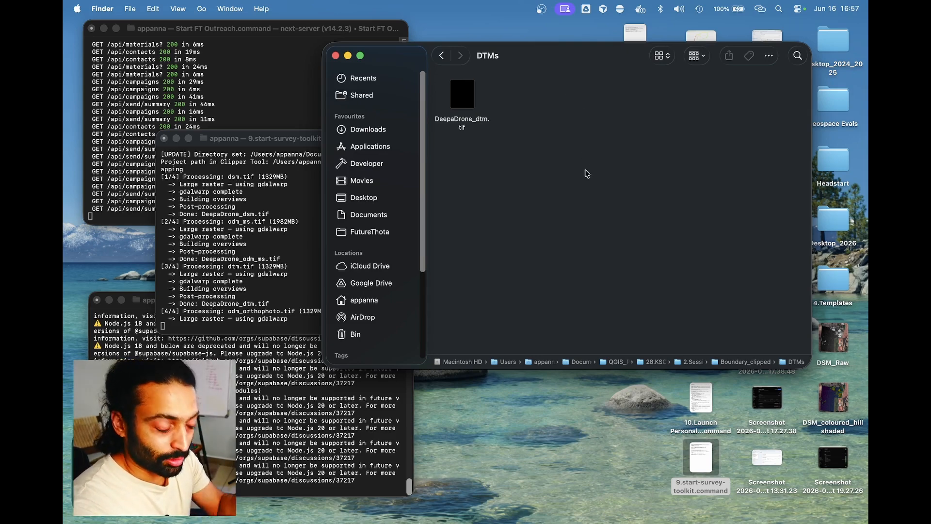
{"action": "key", "text": "super+bracketleft"}
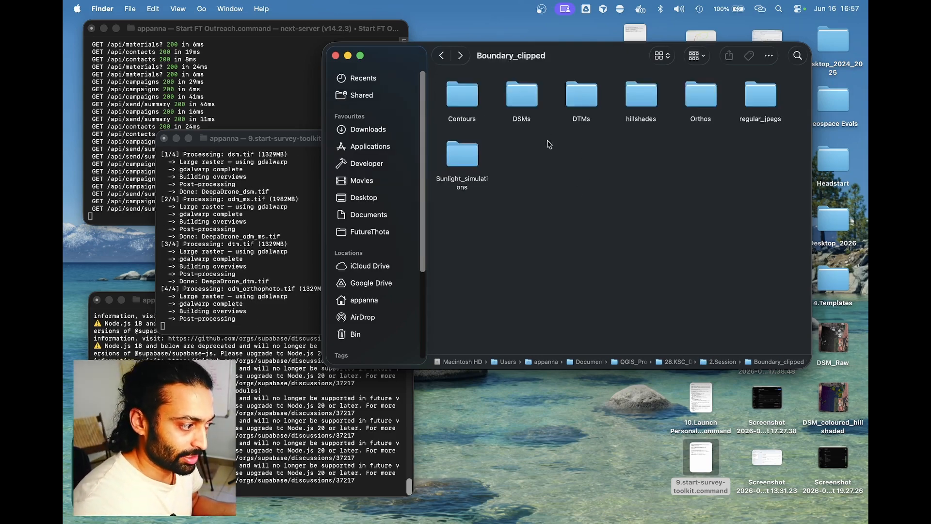
Check the clipping output in GeoToolkit and examine the clipped rasters in Finder's Orthos folder.
{"action": "key", "text": "super+Tab"}
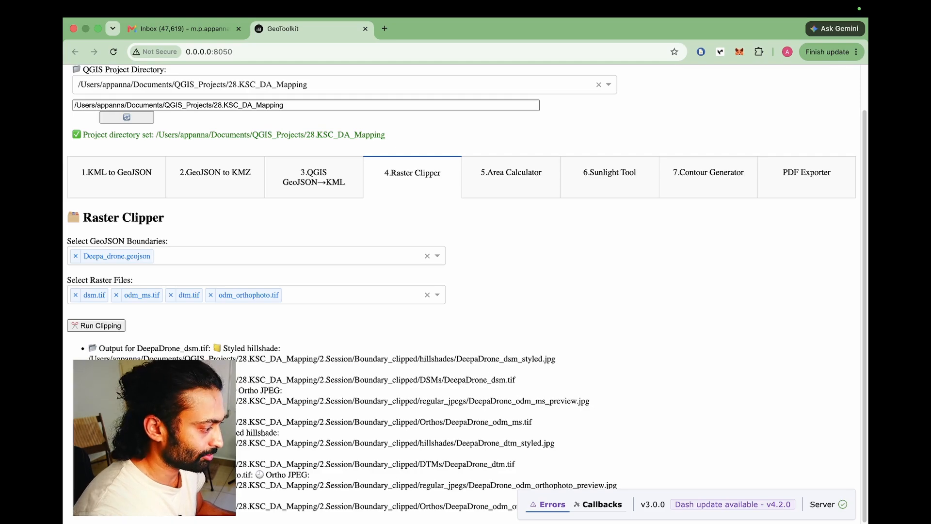
{"action": "key", "text": "ctrl+Right"}
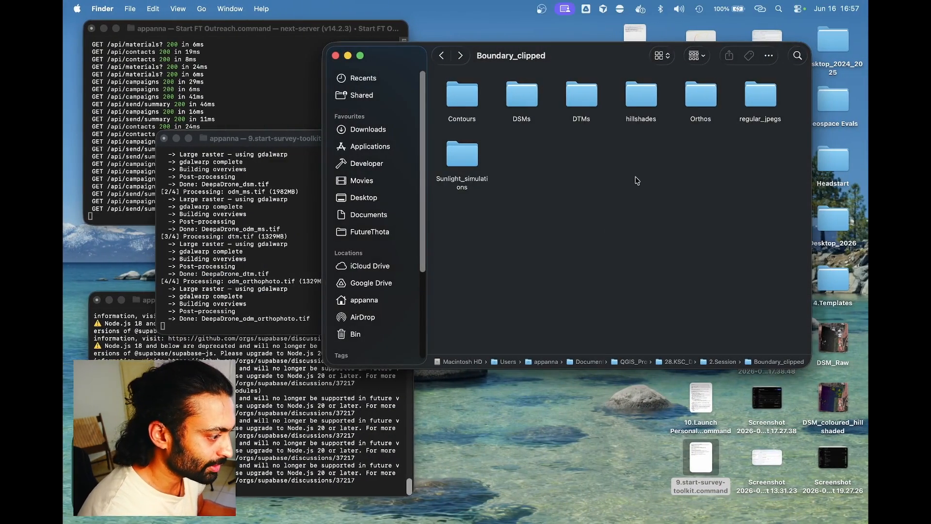
{"action": "double_click", "coordinate": [700, 95]}
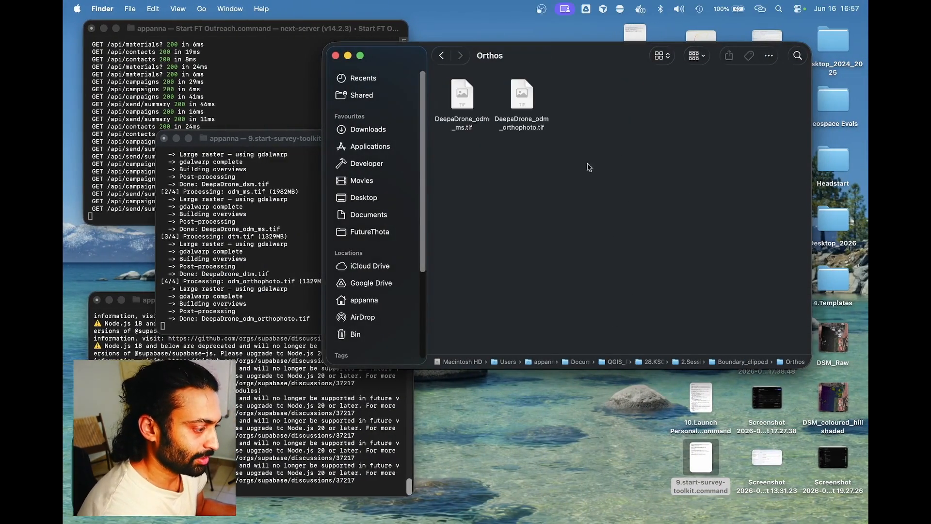
{"action": "left_click", "coordinate": [477, 121]}
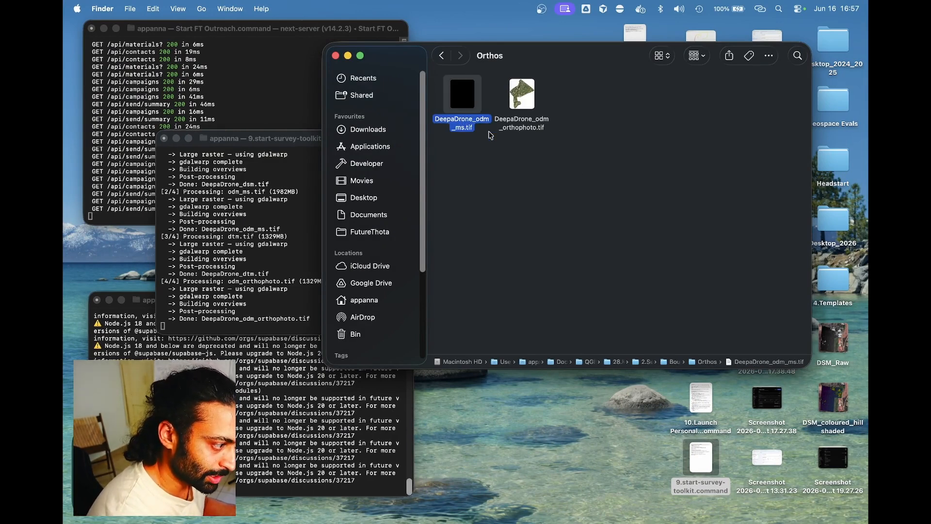
{"action": "left_click", "coordinate": [514, 127]}
{"action": "key", "text": "super+["}
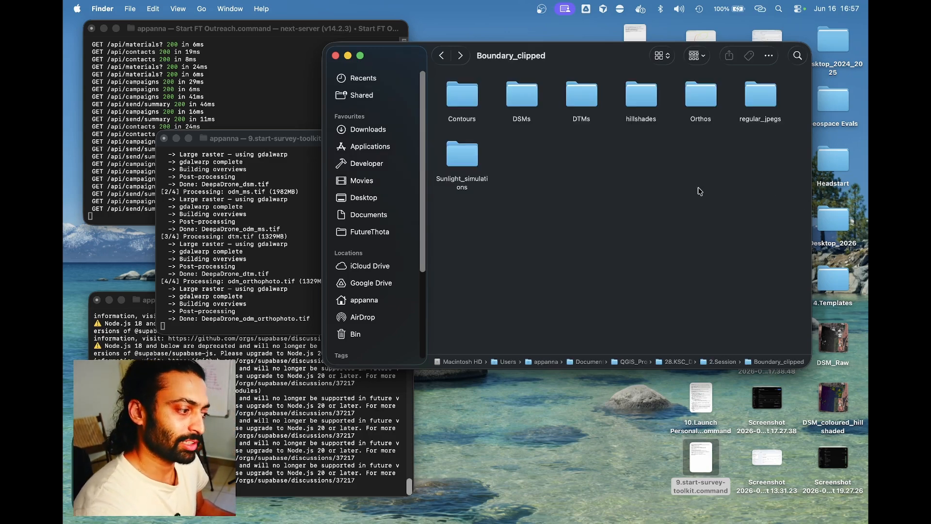
Switch to the QGIS desktop and open the Boundary_clipped folder of 2.Session in that desktop's Finder window.
{"action": "key", "text": "ctrl+Up"}
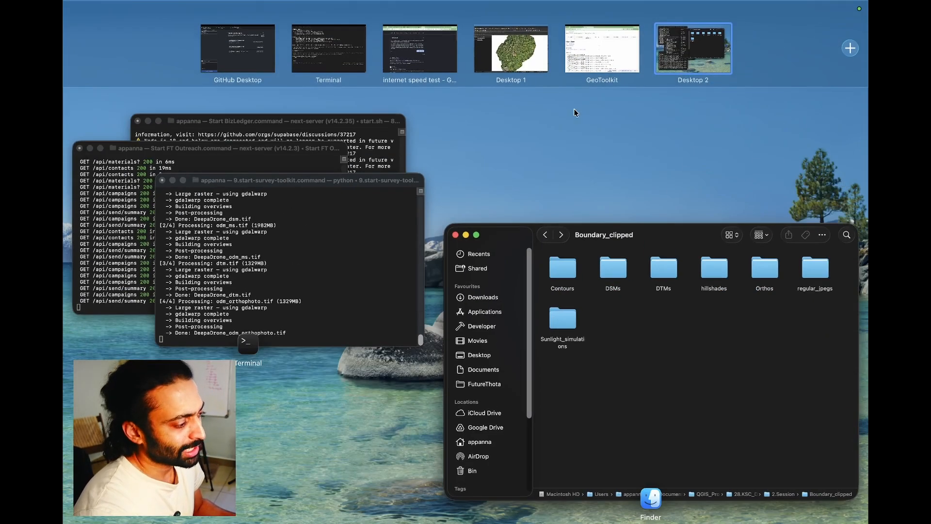
{"action": "left_click", "coordinate": [490, 53]}
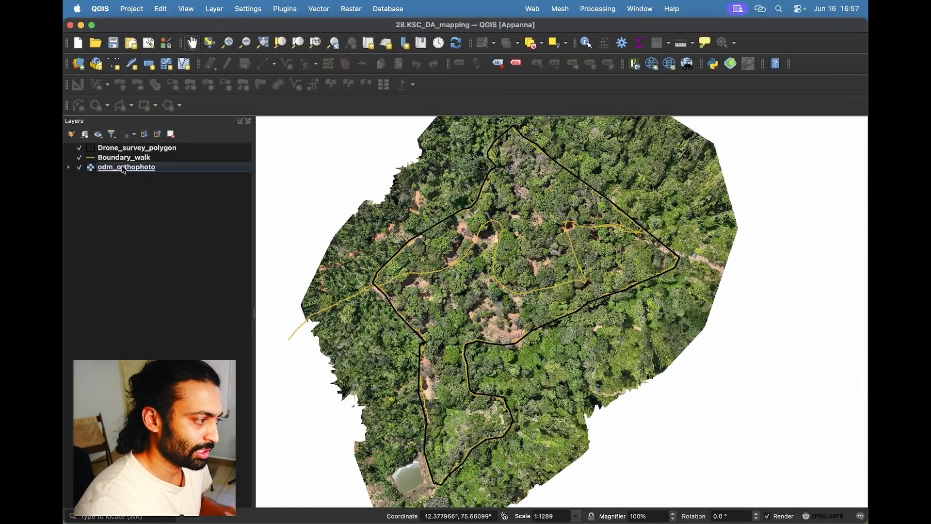
{"action": "key", "text": "ctrl+Up"}
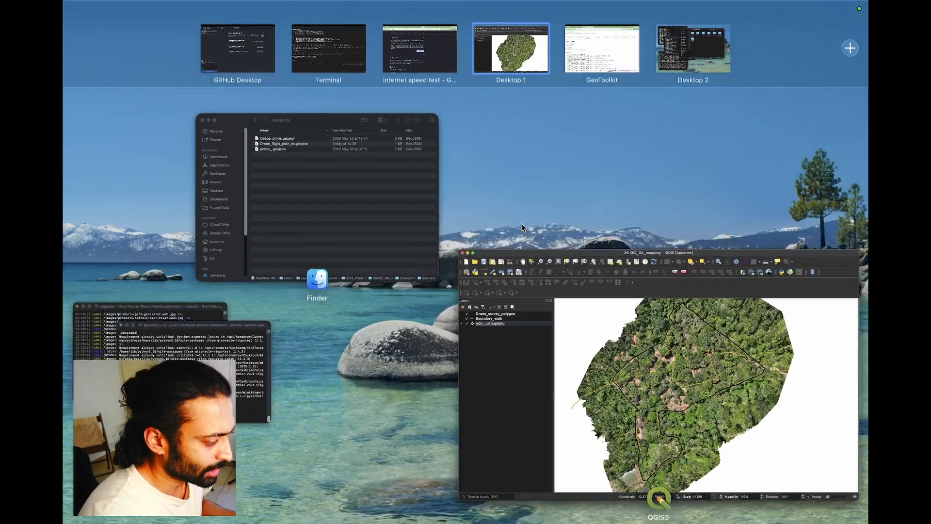
{"action": "left_click", "coordinate": [374, 200]}
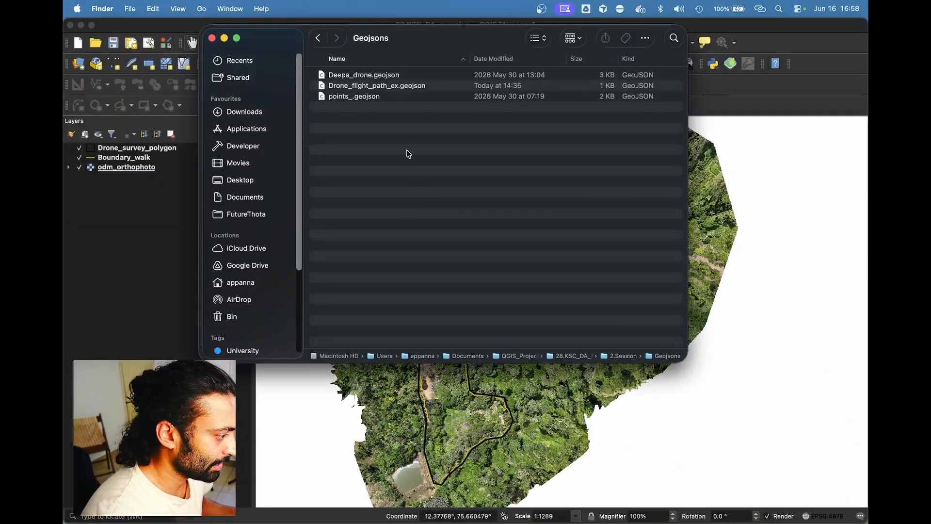
{"action": "left_click_drag", "start_coordinate": [404, 47], "coordinate": [493, 72]}
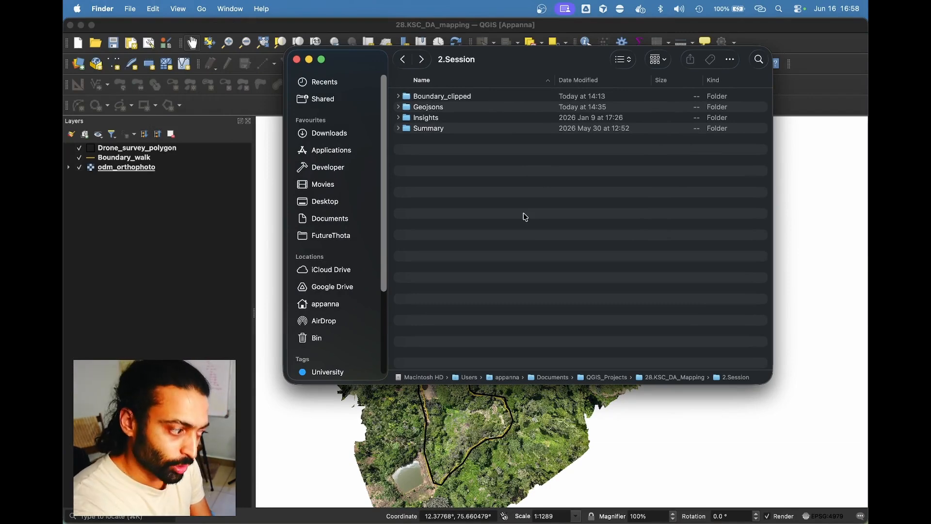
{"action": "double_click", "coordinate": [487, 100]}
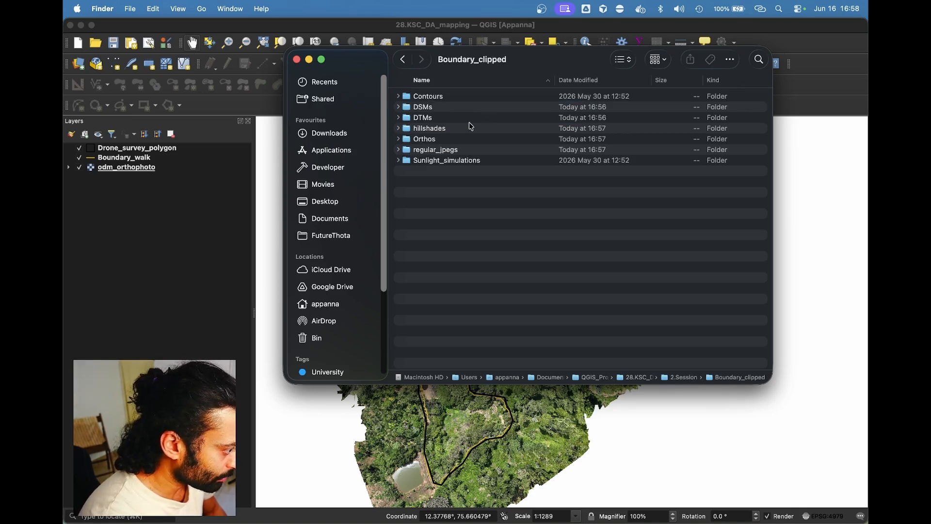
Add DeepaDrone_odm_orthophoto.tif from the Orthos folder to the QGIS project, collapse its legend and hide the original odm_orthophoto layer.
{"action": "double_click", "coordinate": [457, 139]}
{"action": "left_click", "coordinate": [471, 107]}
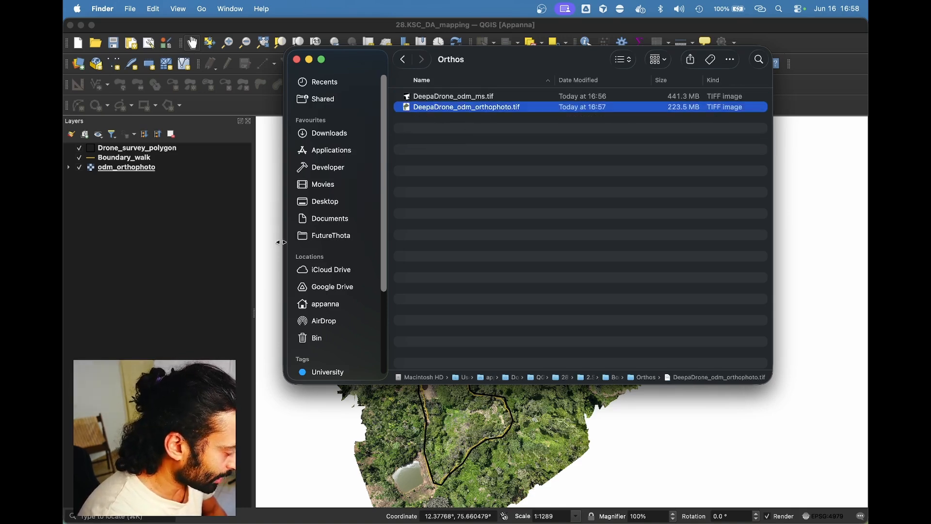
{"action": "left_click_drag", "start_coordinate": [282, 245], "coordinate": [183, 272]}
{"action": "left_click", "coordinate": [68, 167]}
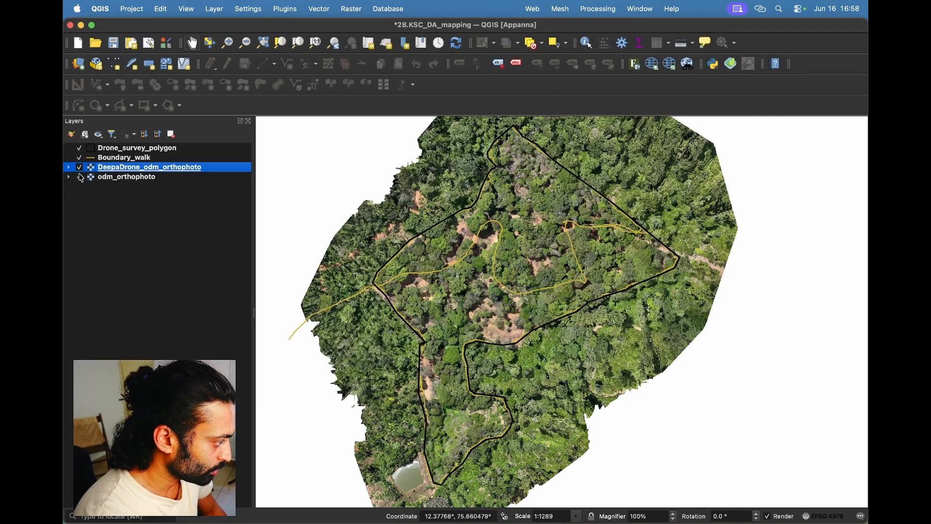
{"action": "left_click", "coordinate": [79, 178]}
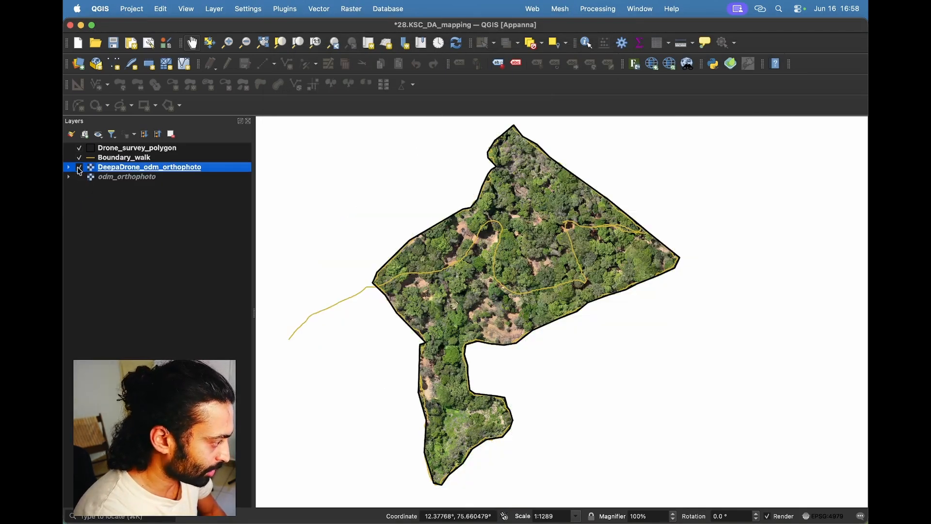
{"action": "scroll", "coordinate": [427, 175], "scroll_direction": "up", "scroll_amount": 2}
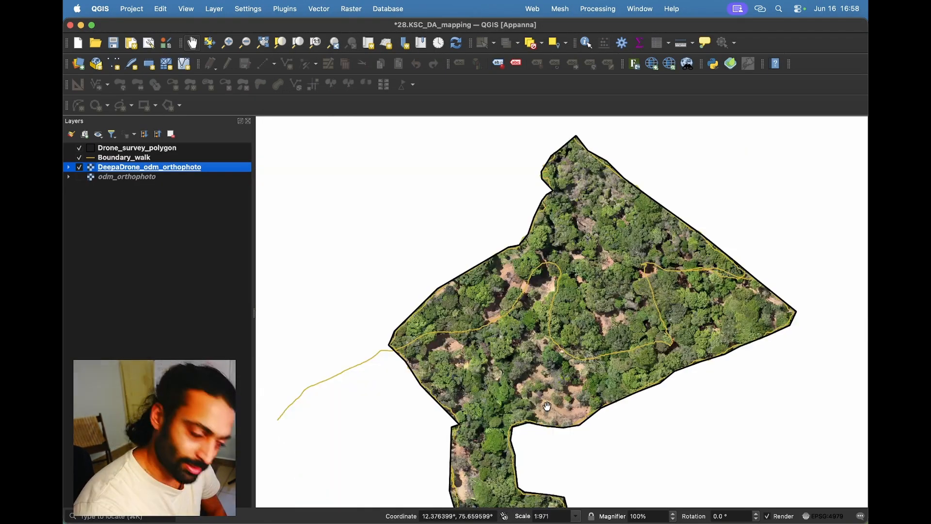
Return to Finder and add the clipped DeepaDrone_dsm raster from the DSMs folder to the QGIS project.
{"action": "key", "text": "ctrl+Up"}
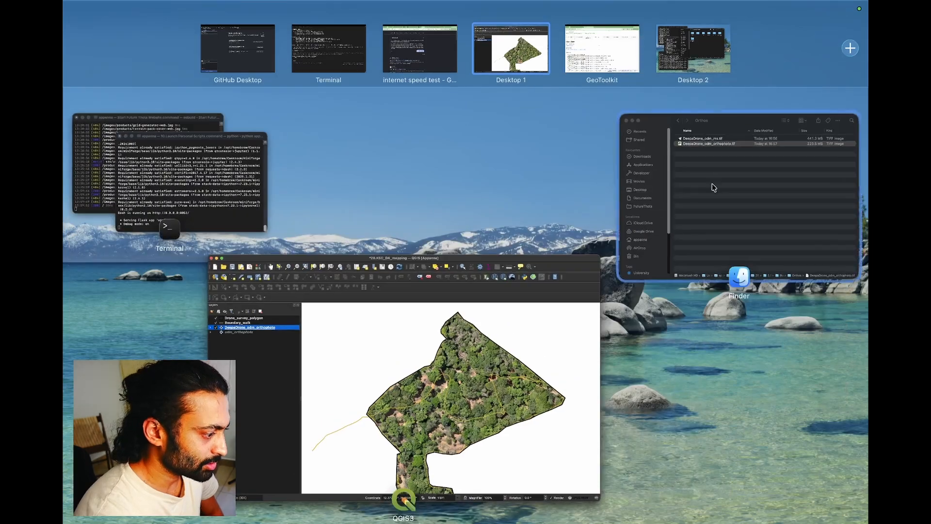
{"action": "left_click", "coordinate": [712, 183]}
{"action": "left_click", "coordinate": [552, 226]}
{"action": "key", "text": "super+Up"}
{"action": "left_click", "coordinate": [465, 108]}
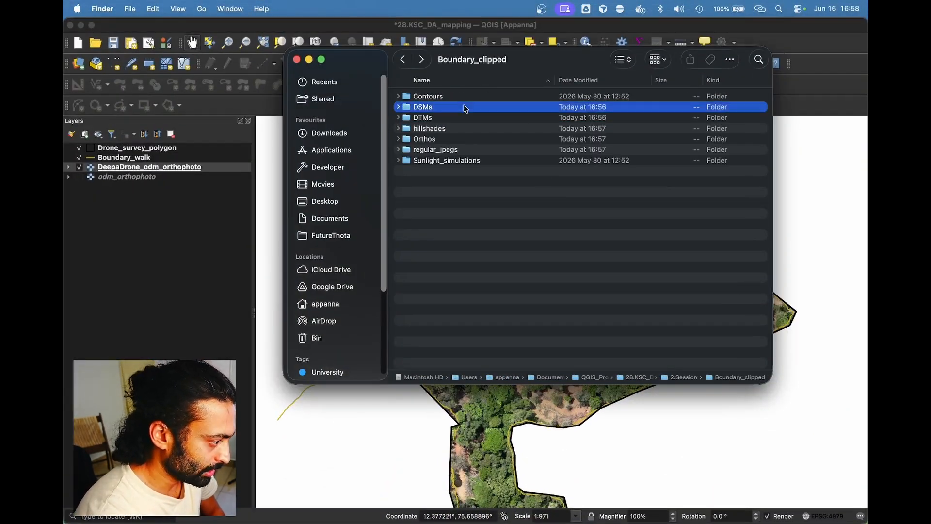
{"action": "double_click", "coordinate": [464, 108]}
{"action": "left_click_drag", "start_coordinate": [453, 96], "coordinate": [163, 225]}
Add the clipped DeepaDrone_dtm raster from the DTMs folder to the QGIS project.
{"action": "key", "text": "super+Up"}
{"action": "left_click", "coordinate": [469, 120]}
{"action": "left_click_drag", "start_coordinate": [480, 96], "coordinate": [99, 270]}
Collapse the legends of the DeepaDrone_dtm and DeepaDrone_dsm layers and hide both layers.
{"action": "left_click", "coordinate": [68, 237]}
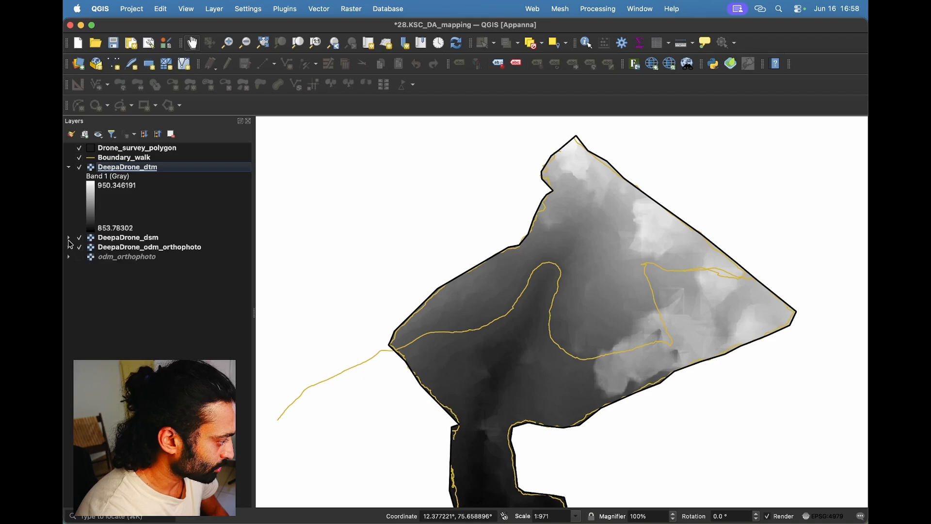
{"action": "left_click", "coordinate": [69, 167]}
{"action": "left_click", "coordinate": [79, 166]}
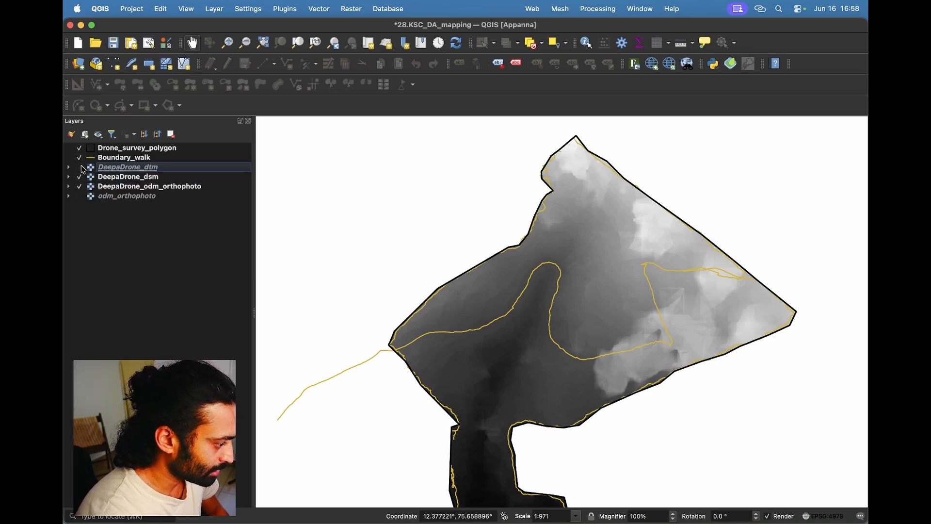
{"action": "left_click", "coordinate": [79, 176]}
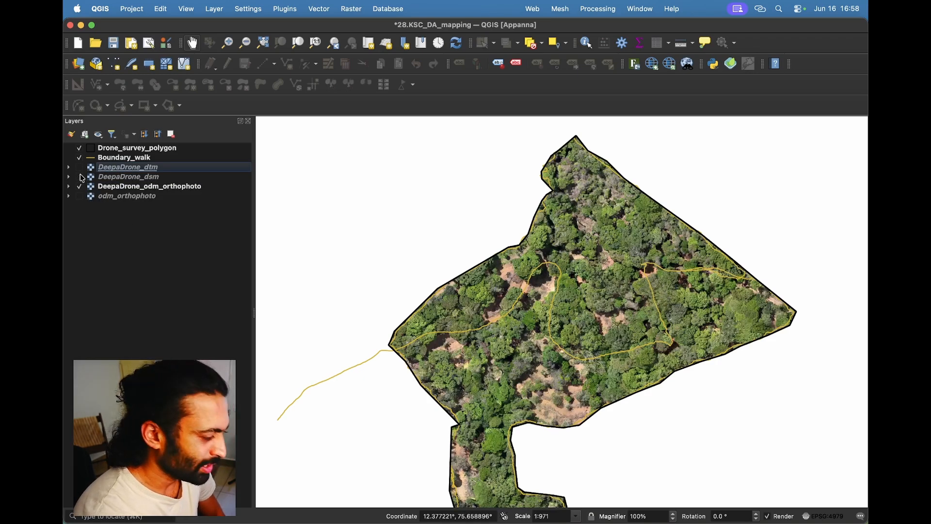
Examine the clipped orthophoto up close and along the survey boundary.
{"action": "scroll", "coordinate": [422, 251], "scroll_direction": "down", "scroll_amount": 1}
{"action": "left_click_drag", "start_coordinate": [515, 337], "coordinate": [496, 262]}
{"action": "scroll", "coordinate": [495, 262], "scroll_direction": "up", "scroll_amount": 5}
{"action": "scroll", "coordinate": [658, 344], "scroll_direction": "up", "scroll_amount": 4}
{"action": "scroll", "coordinate": [659, 350], "scroll_direction": "down", "scroll_amount": 2}
{"action": "left_click_drag", "start_coordinate": [670, 387], "coordinate": [649, 357]}
{"action": "scroll", "coordinate": [673, 333], "scroll_direction": "down", "scroll_amount": 1}
{"action": "scroll", "coordinate": [726, 299], "scroll_direction": "down", "scroll_amount": 2}
{"action": "scroll", "coordinate": [545, 416], "scroll_direction": "down", "scroll_amount": 1}
{"action": "scroll", "coordinate": [593, 422], "scroll_direction": "down", "scroll_amount": 1}
{"action": "left_click_drag", "start_coordinate": [593, 422], "coordinate": [599, 373]}
Show the DeepaDrone_dsm and DeepaDrone_dtm layers in turn to compare the surface and terrain models.
{"action": "left_click", "coordinate": [79, 176]}
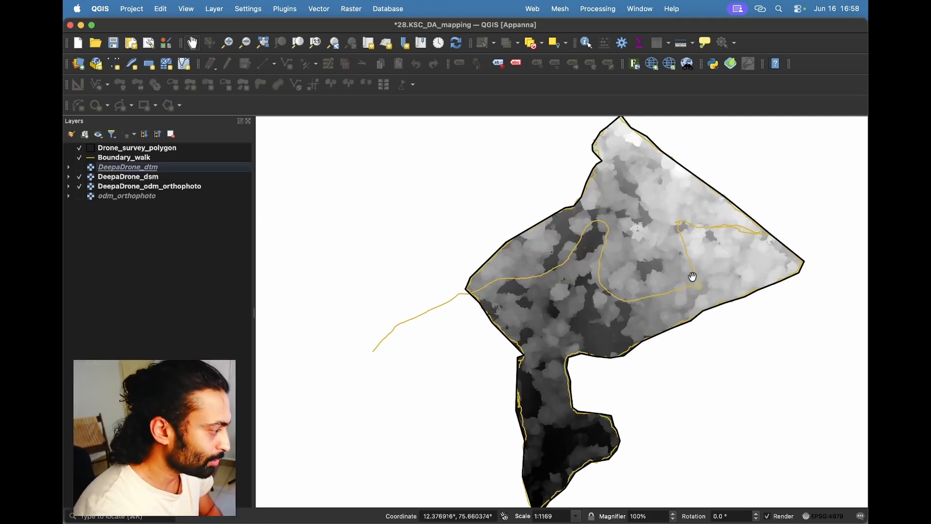
{"action": "left_click", "coordinate": [79, 167]}
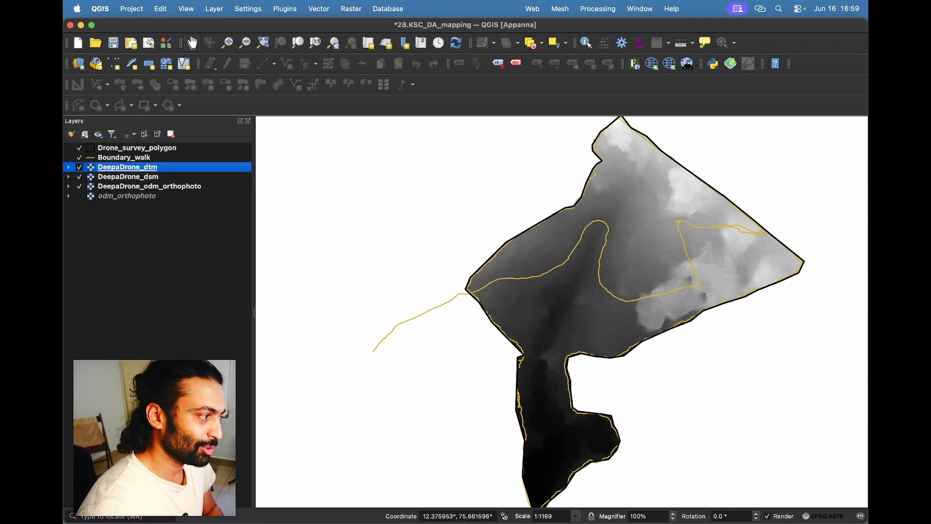
{"action": "left_click", "coordinate": [80, 167]}
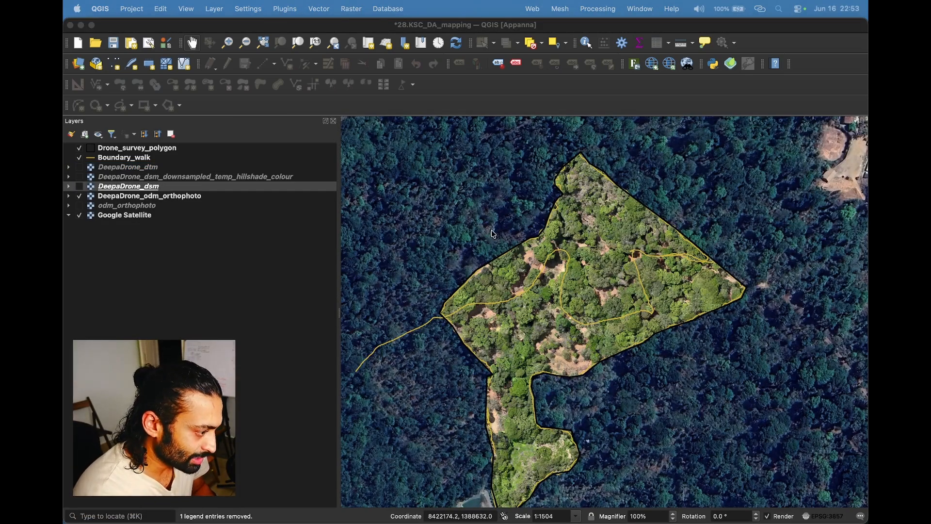
Locate the Google Satellite basemap among the Google maps offered by the QuickMapServices plugin.
{"action": "scroll", "coordinate": [609, 240], "scroll_direction": "down", "scroll_amount": 1}
{"action": "scroll", "coordinate": [609, 240], "scroll_direction": "up", "scroll_amount": 1}
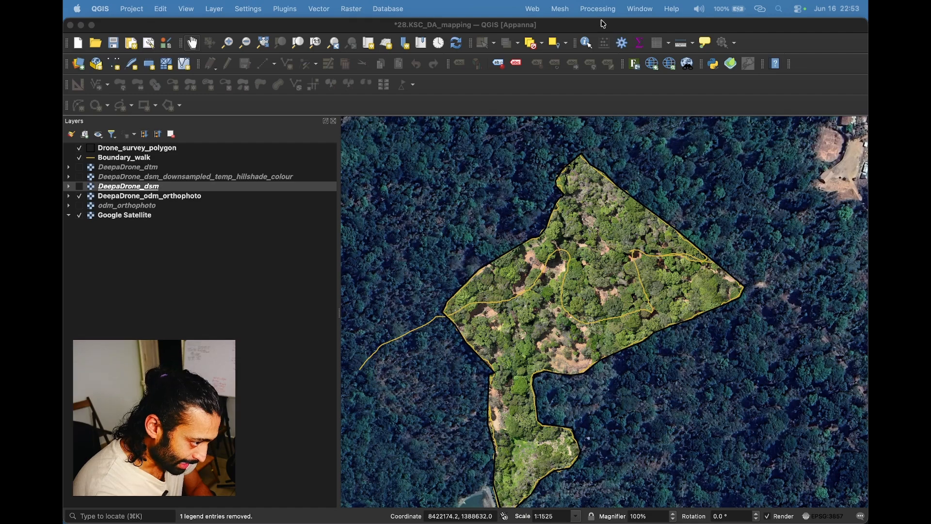
{"action": "left_click", "coordinate": [532, 9]}
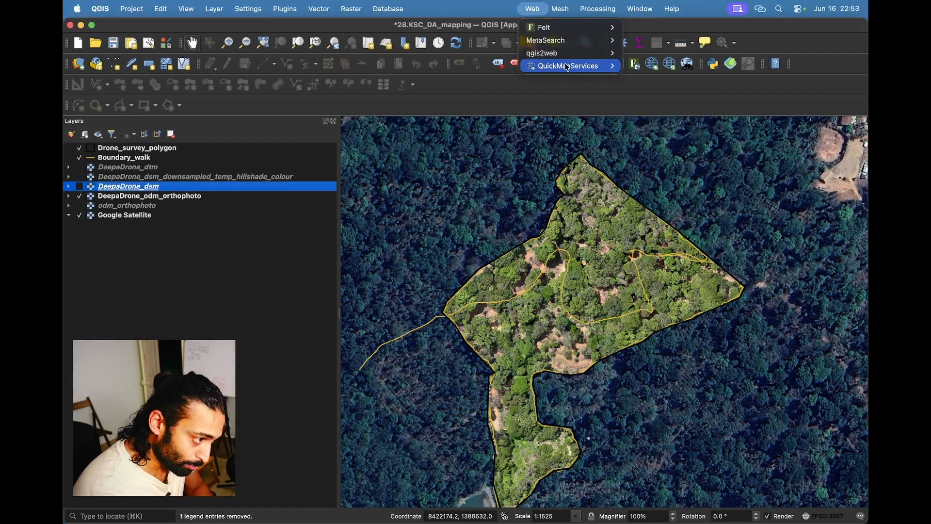
{"action": "mouse_move", "coordinate": [587, 67]}
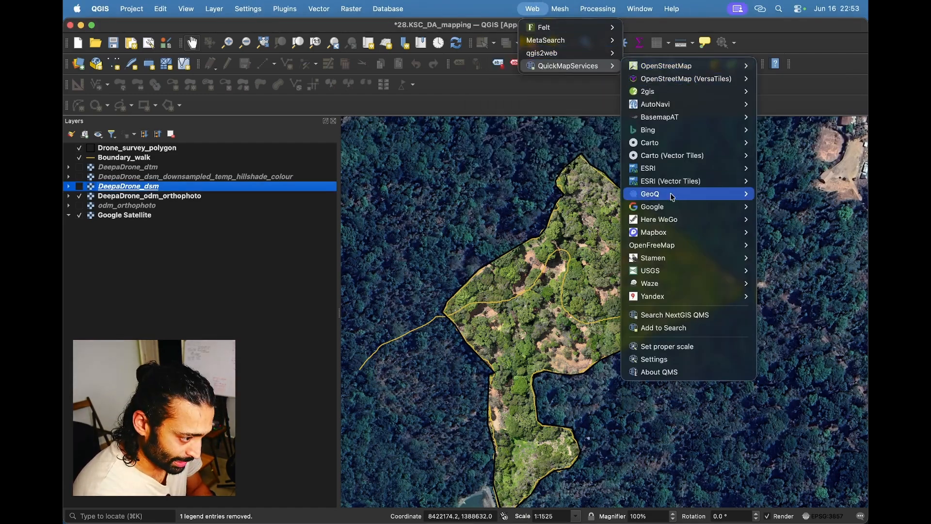
{"action": "mouse_move", "coordinate": [678, 209]}
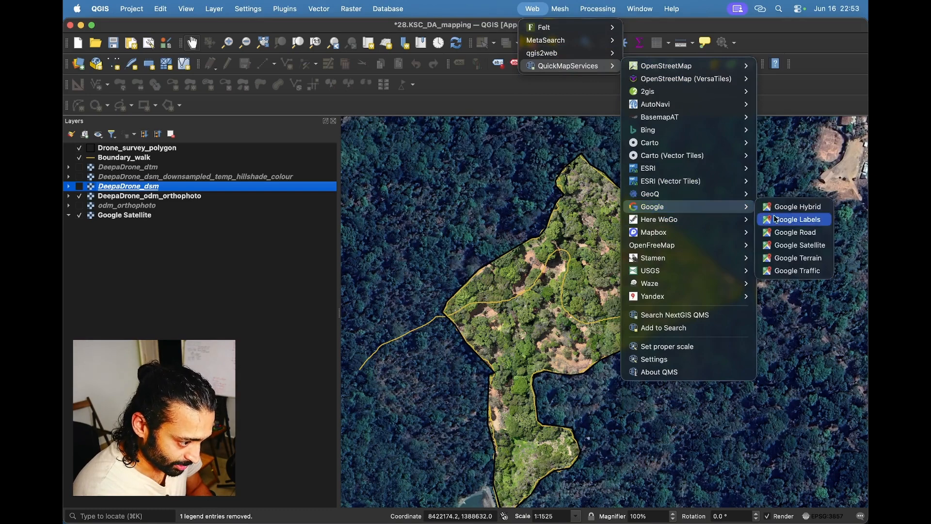
{"action": "left_click", "coordinate": [788, 242]}
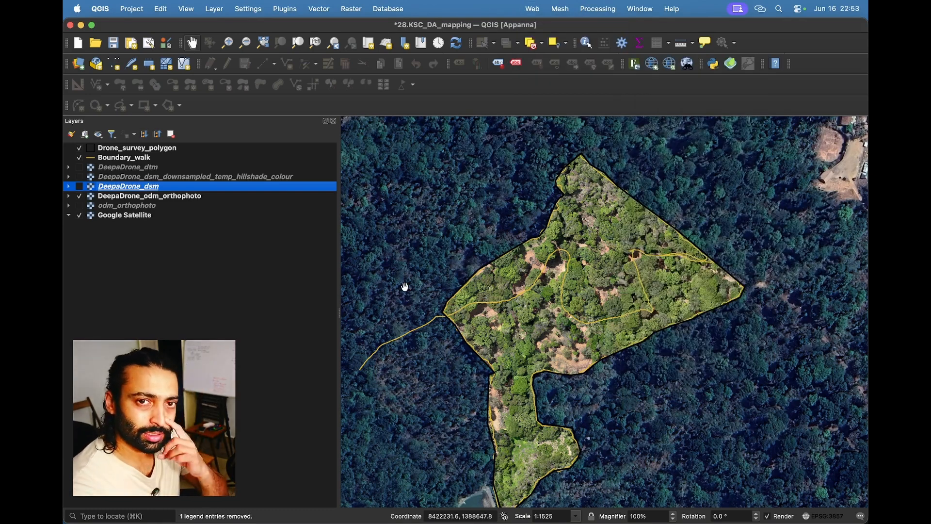
Compare the drone imagery with the Google Satellite basemap by switching the DeepaDrone_odm_orthophoto layer off and on.
{"action": "scroll", "coordinate": [537, 313], "scroll_direction": "up", "scroll_amount": 3}
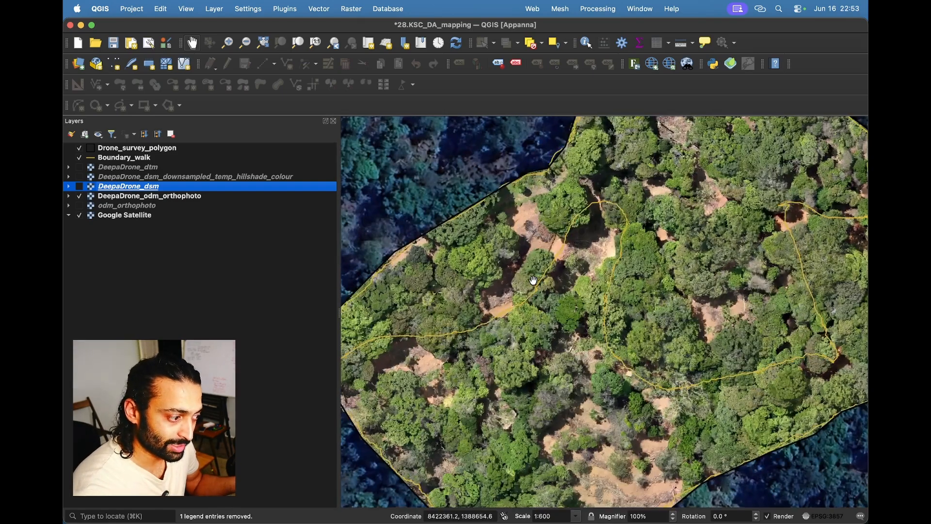
{"action": "scroll", "coordinate": [537, 313], "scroll_direction": "down", "scroll_amount": 1}
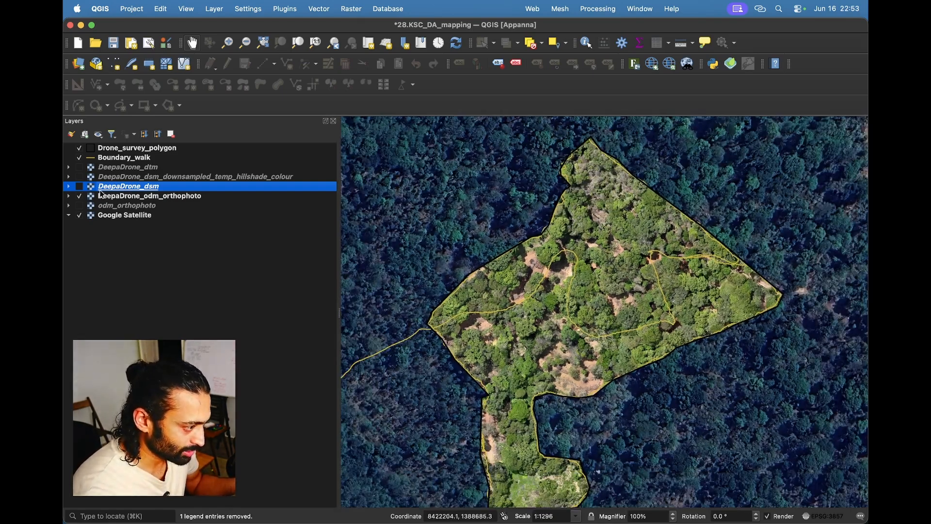
{"action": "left_click", "coordinate": [79, 196]}
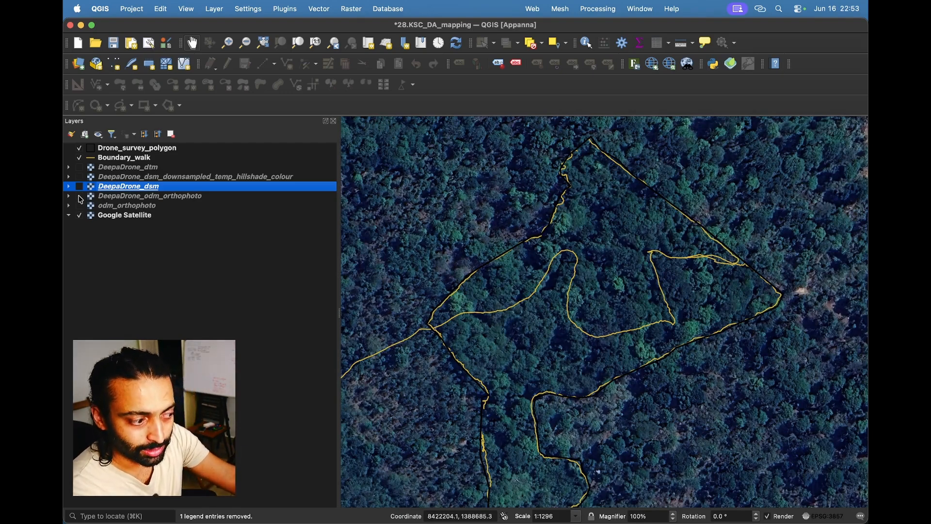
{"action": "left_click", "coordinate": [79, 196]}
{"action": "left_click", "coordinate": [79, 196]}
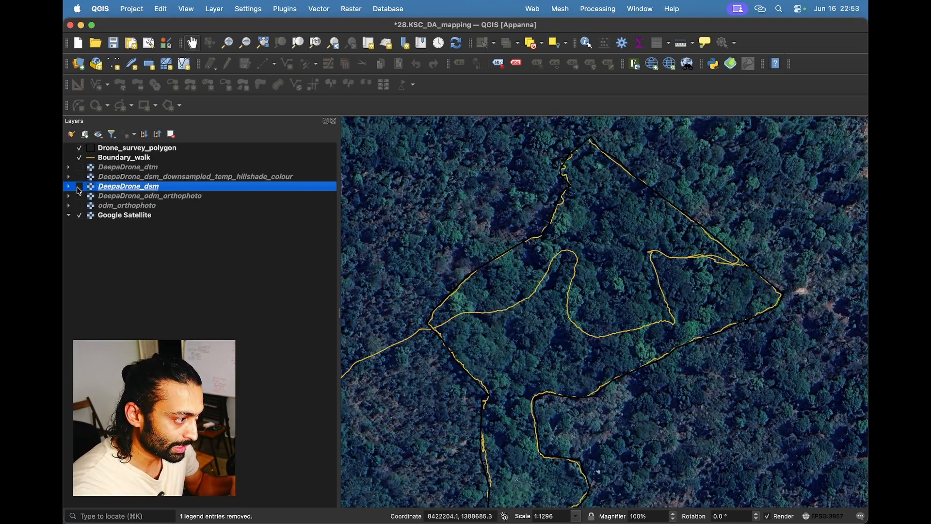
{"action": "left_click", "coordinate": [79, 196]}
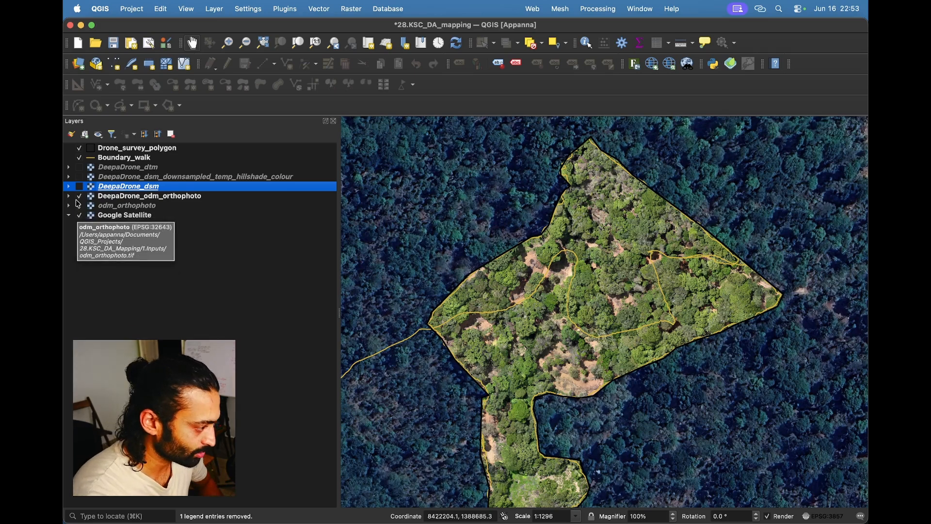
{"action": "left_click", "coordinate": [80, 196]}
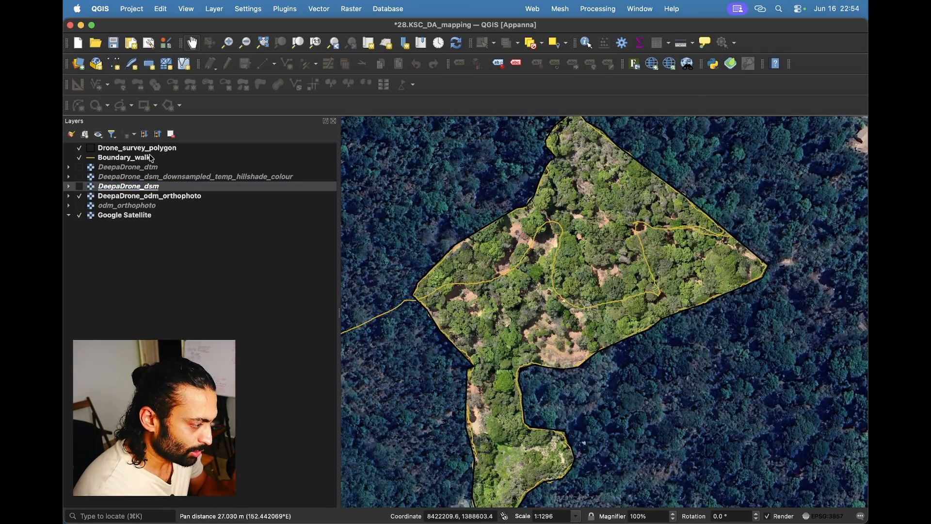
Show the DeepaDrone_dtm layer and bring the whole clipped terrain model into view.
{"action": "left_click", "coordinate": [79, 167]}
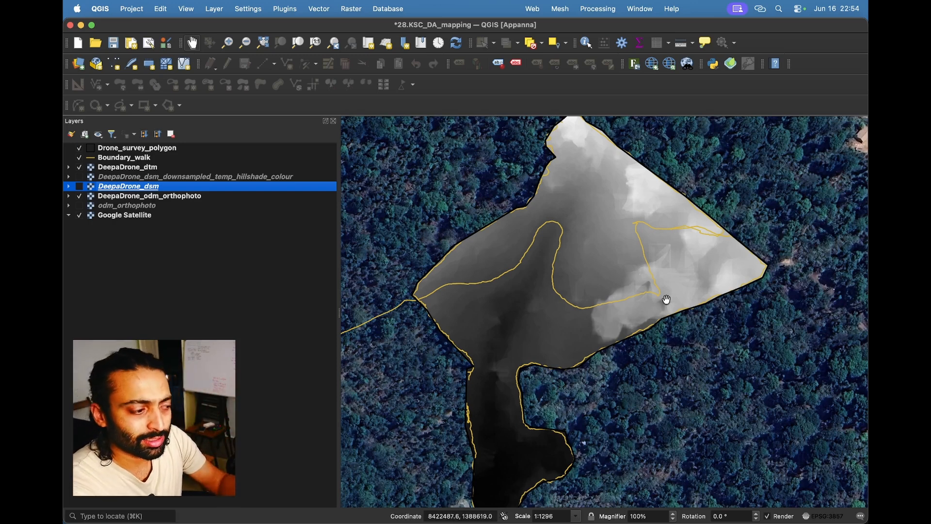
{"action": "scroll", "coordinate": [663, 303], "scroll_direction": "down", "scroll_amount": 1}
{"action": "mouse_move", "coordinate": [660, 310]}
{"action": "left_mouse_down"}
{"action": "mouse_move", "coordinate": [651, 333]}
{"action": "mouse_move", "coordinate": [670, 316]}
{"action": "mouse_move", "coordinate": [671, 295]}
{"action": "left_mouse_up"}
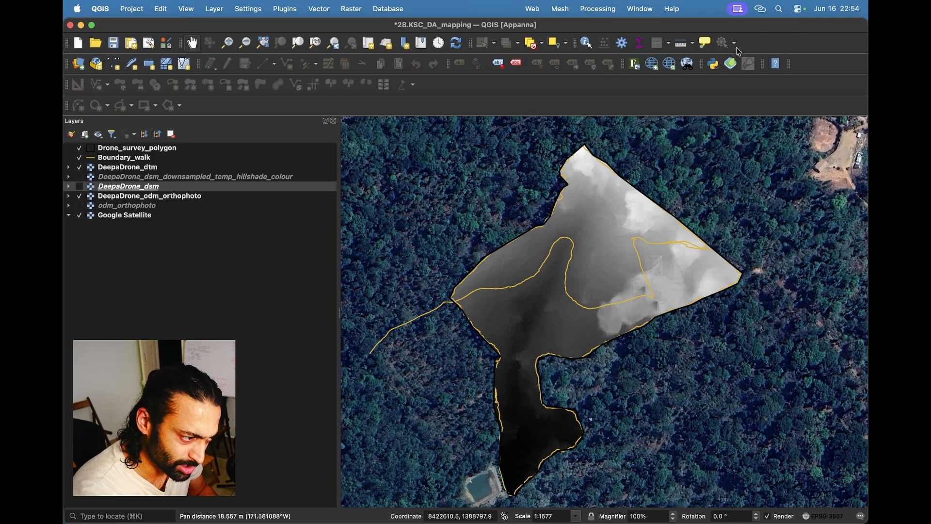
Open the Python Console with the generate_hillshade.py script, enlarge it, review the script's usage notes and clear the console output.
{"action": "left_click", "coordinate": [713, 63]}
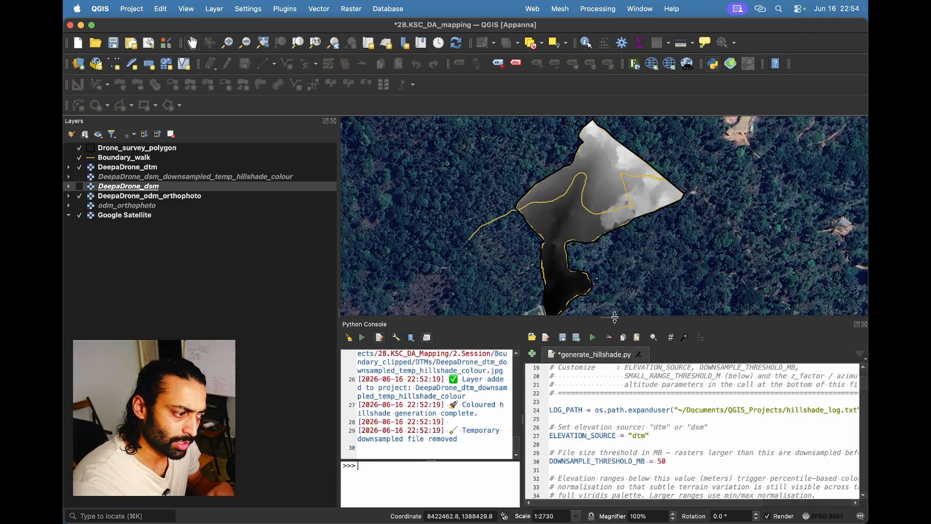
{"action": "left_click_drag", "start_coordinate": [615, 317], "coordinate": [615, 293]}
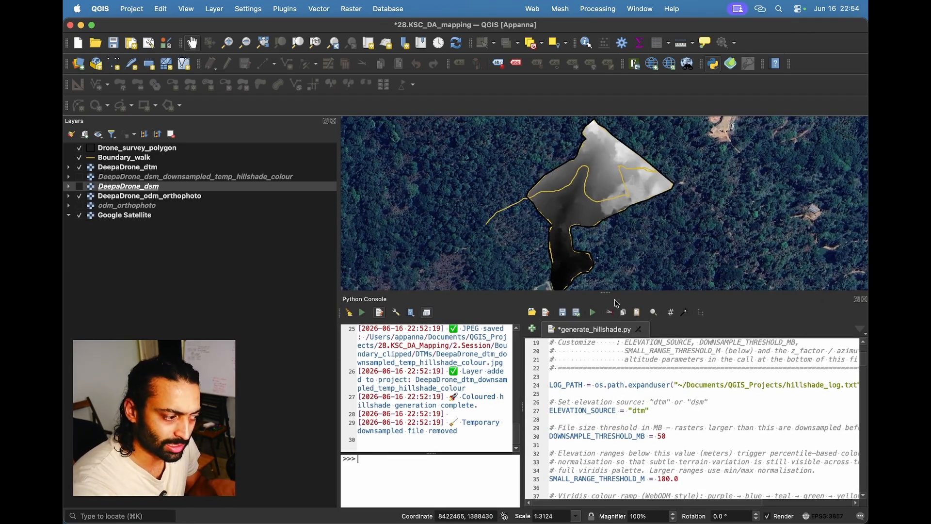
{"action": "scroll", "coordinate": [614, 385], "scroll_direction": "up", "scroll_amount": 4}
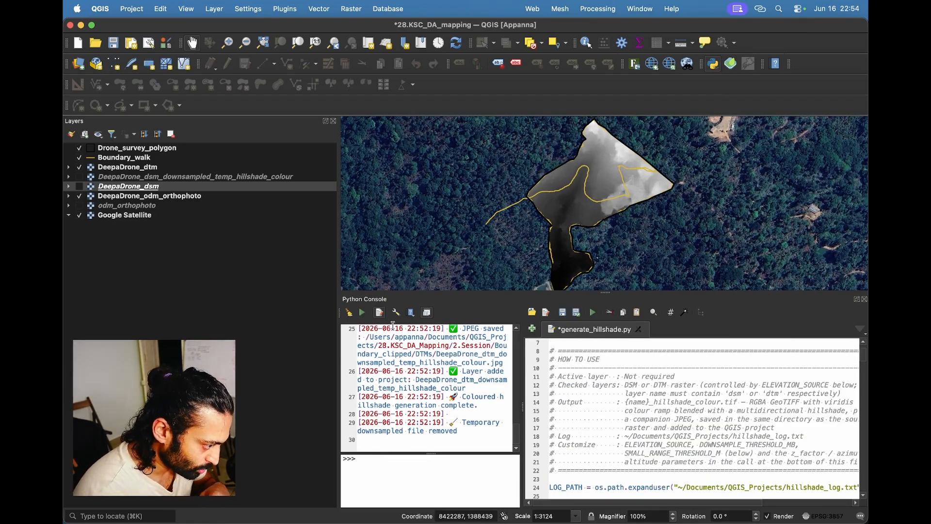
{"action": "left_click", "coordinate": [349, 313]}
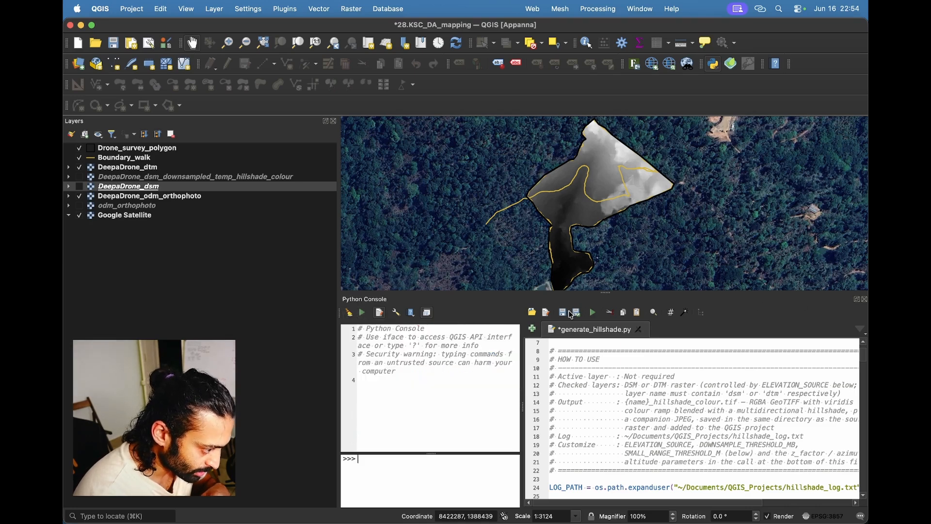
Look through the saved Python scripts in the Ad_hoc_scripts folder without loading a different script.
{"action": "left_click", "coordinate": [380, 314]}
{"action": "left_click", "coordinate": [380, 314]}
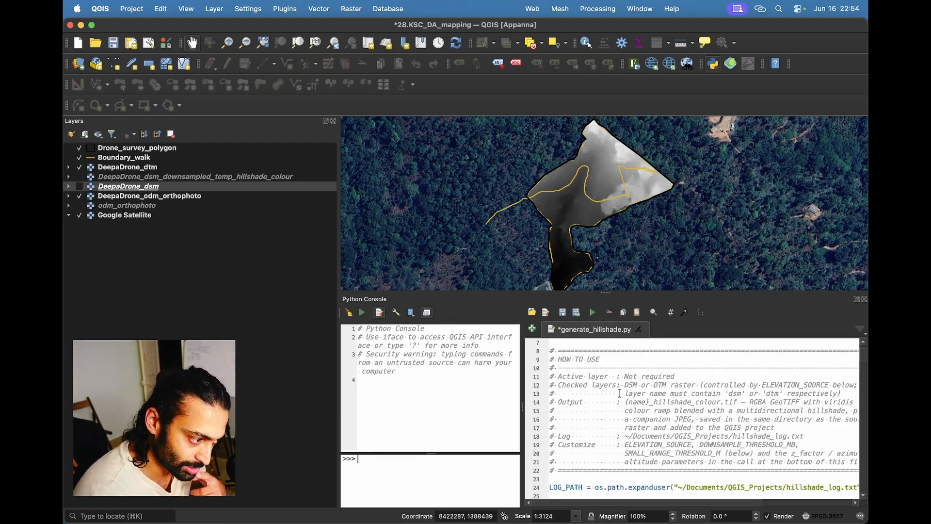
{"action": "left_click", "coordinate": [533, 313]}
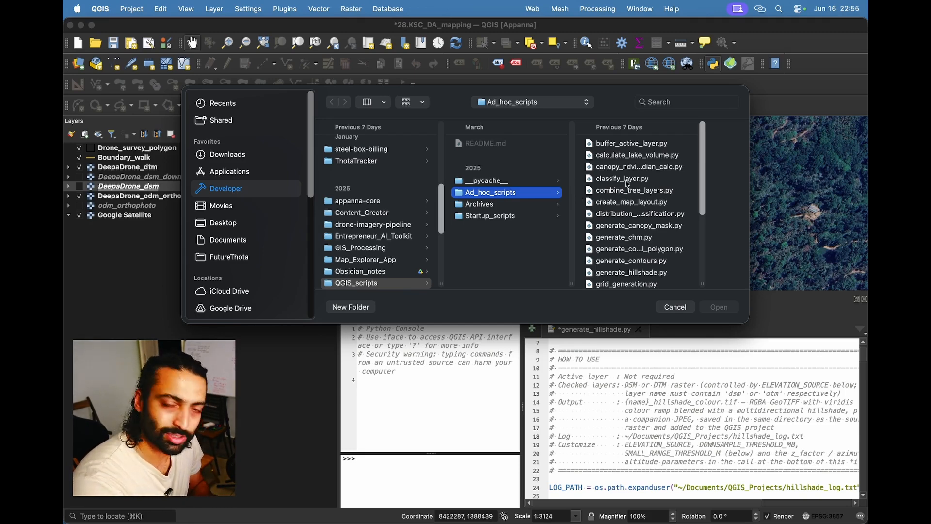
{"action": "left_click", "coordinate": [673, 309]}
Review the hillshade script's usage notes and its ELEVATION_SOURCE setting, and match it to the DeepaDrone_dtm layer.
{"action": "scroll", "coordinate": [591, 404], "scroll_direction": "up", "scroll_amount": 2}
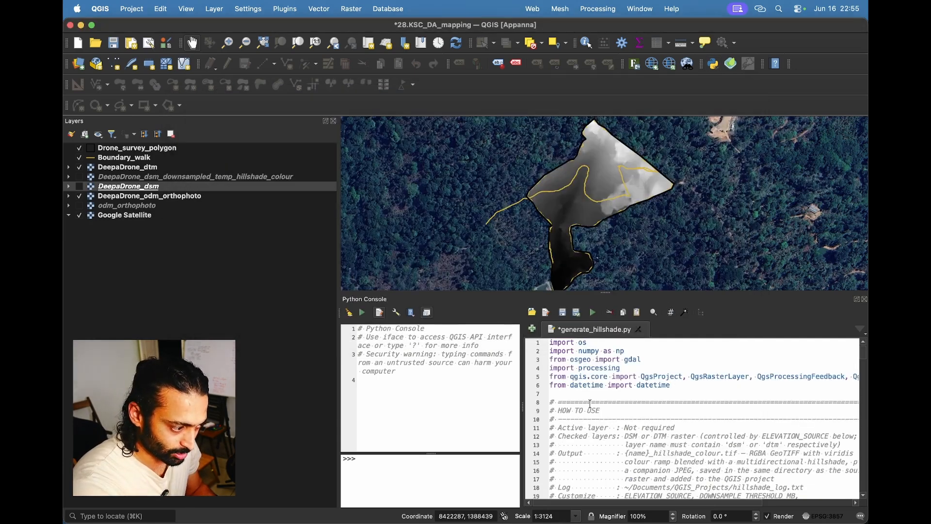
{"action": "scroll", "coordinate": [590, 403], "scroll_direction": "down", "scroll_amount": 5}
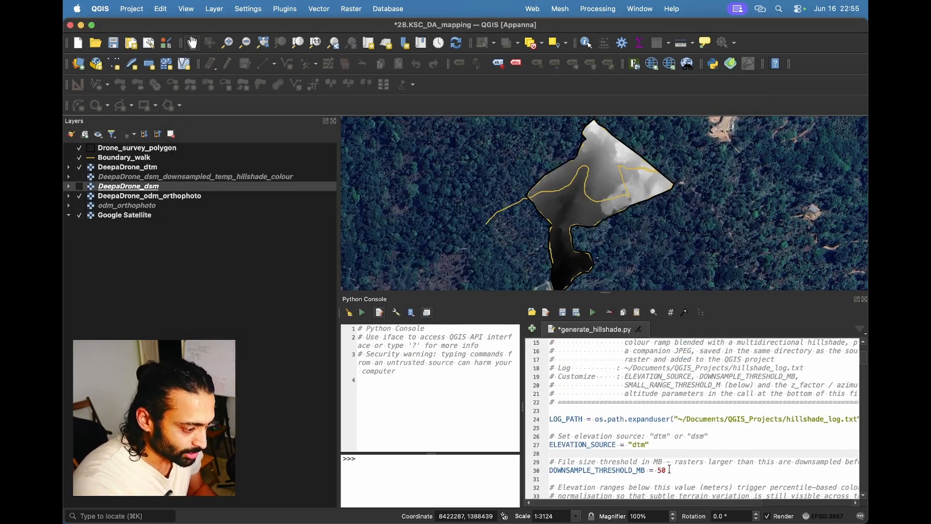
{"action": "left_click", "coordinate": [640, 444]}
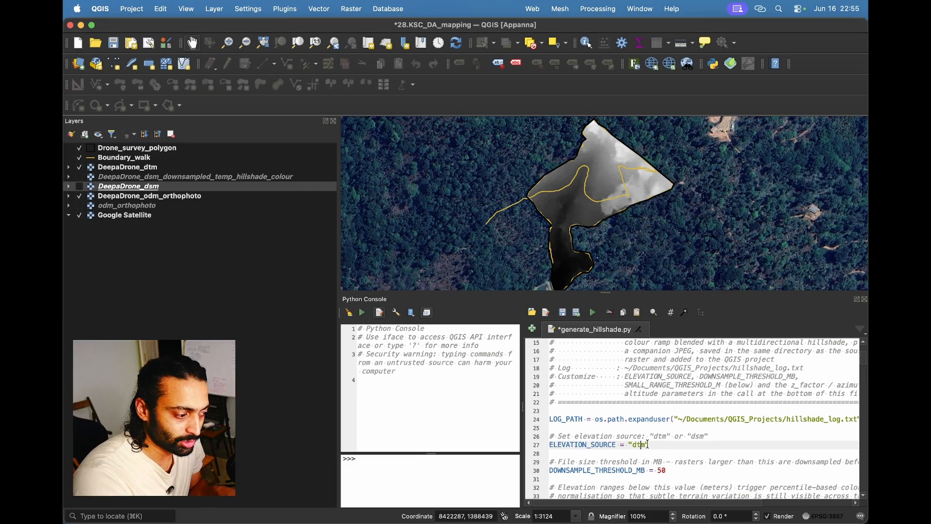
{"action": "left_click", "coordinate": [114, 168]}
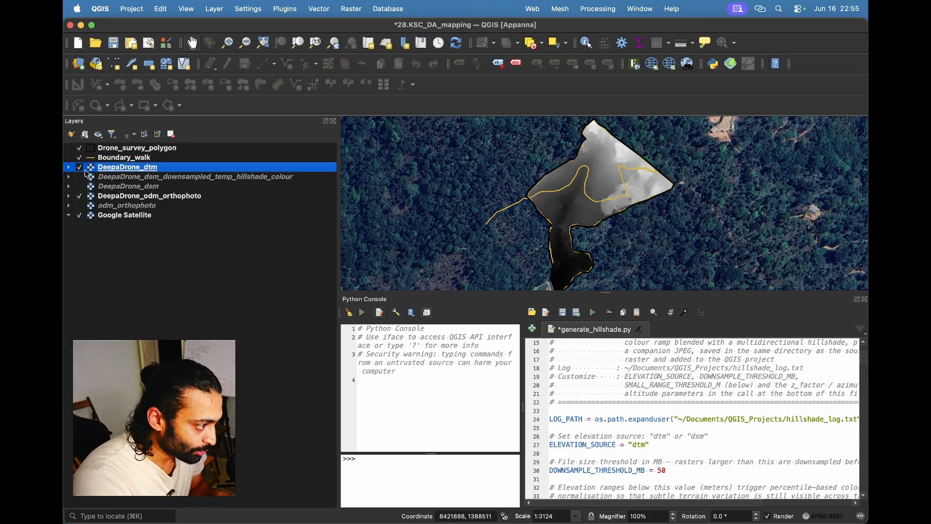
{"action": "left_click", "coordinate": [713, 455]}
{"action": "scroll", "coordinate": [712, 455], "scroll_direction": "up", "scroll_amount": 4}
{"action": "scroll", "coordinate": [708, 414], "scroll_direction": "down", "scroll_amount": 2}
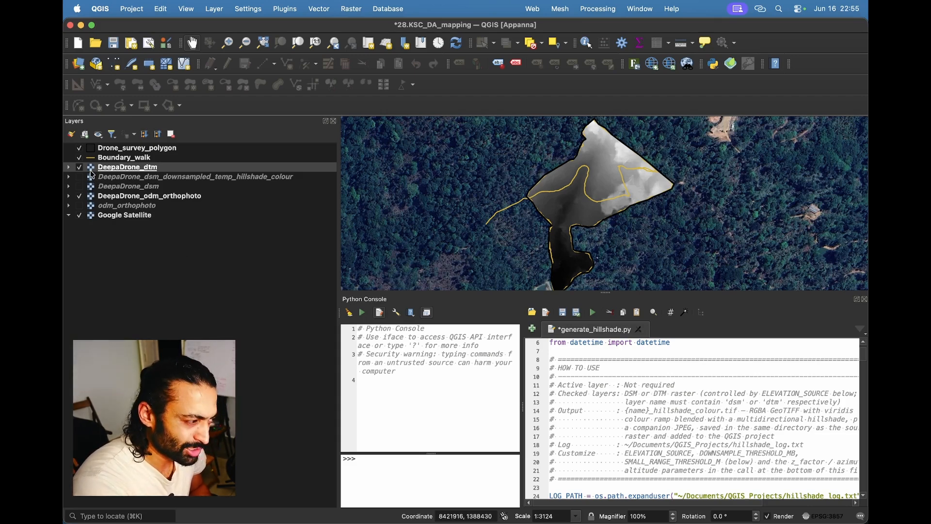
Keep the DeepaDrone_dtm layer visible, select it and run generate_hillshade.py with "dtm" as the elevation source.
{"action": "left_click", "coordinate": [80, 167]}
{"action": "left_click", "coordinate": [79, 168]}
{"action": "left_click", "coordinate": [124, 177]}
{"action": "left_click", "coordinate": [124, 167]}
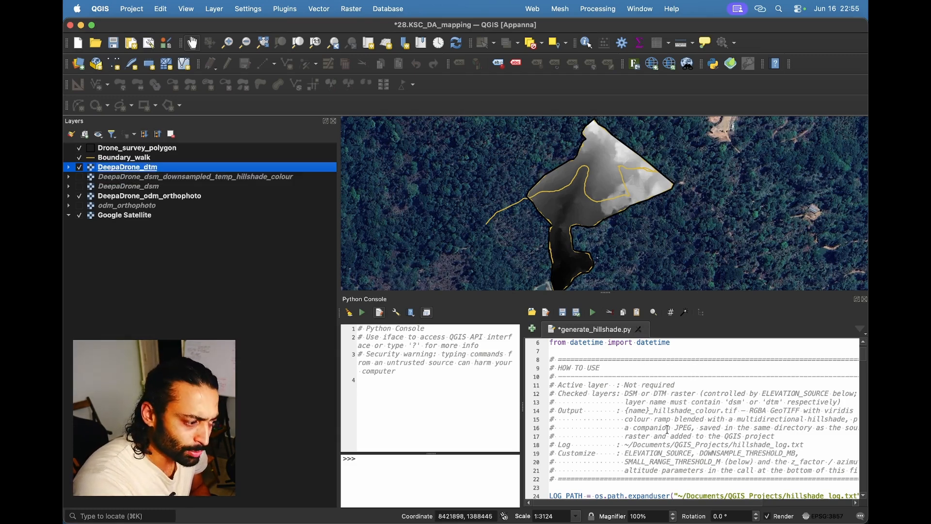
{"action": "left_click", "coordinate": [145, 177]}
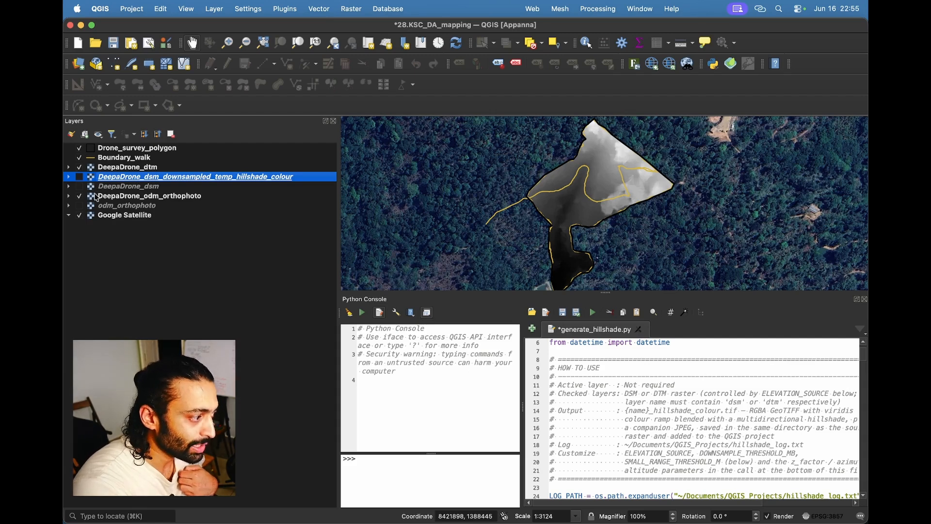
{"action": "mouse_move", "coordinate": [96, 197]}
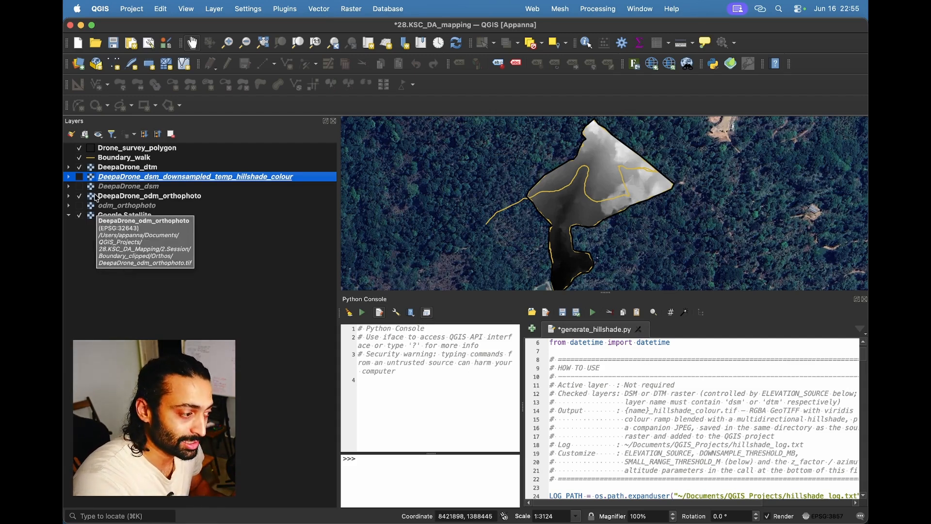
{"action": "scroll", "coordinate": [784, 454], "scroll_direction": "down", "scroll_amount": 4}
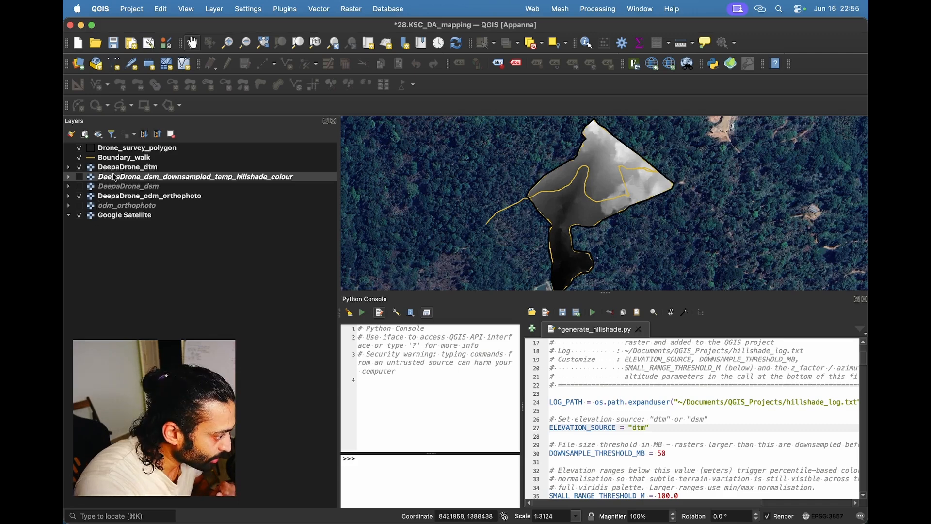
{"action": "left_click", "coordinate": [187, 170]}
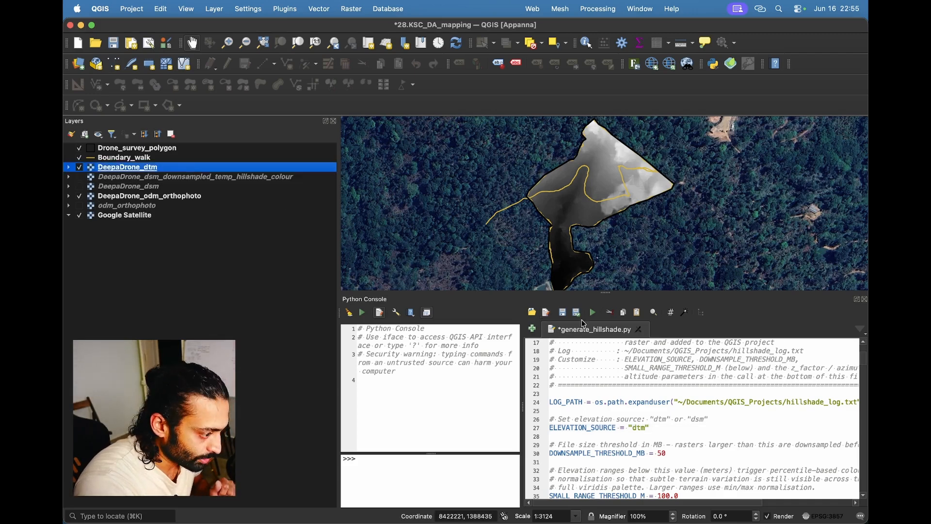
{"action": "left_click", "coordinate": [593, 312]}
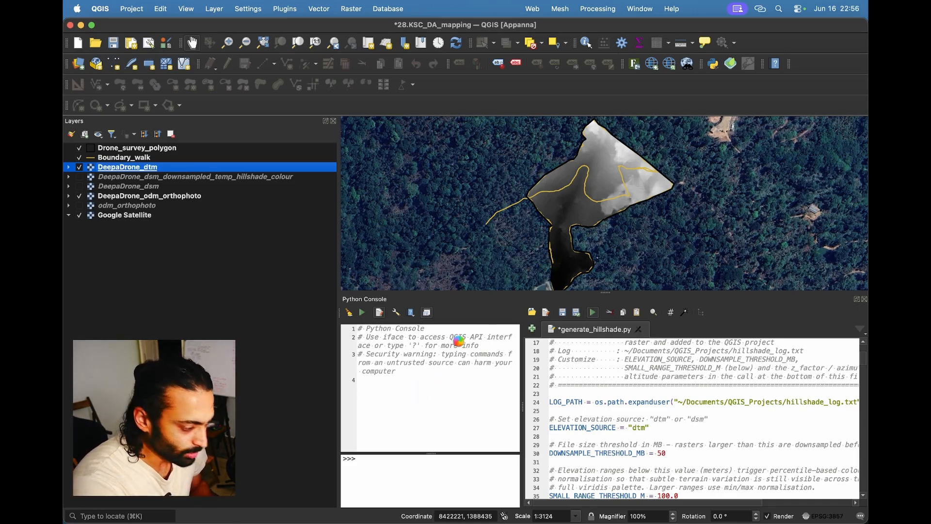
Switch to Finder and check the DTMs folder for the files the hillshade script is writing.
{"action": "key", "text": "ctrl+Up"}
{"action": "left_click", "coordinate": [710, 158]}
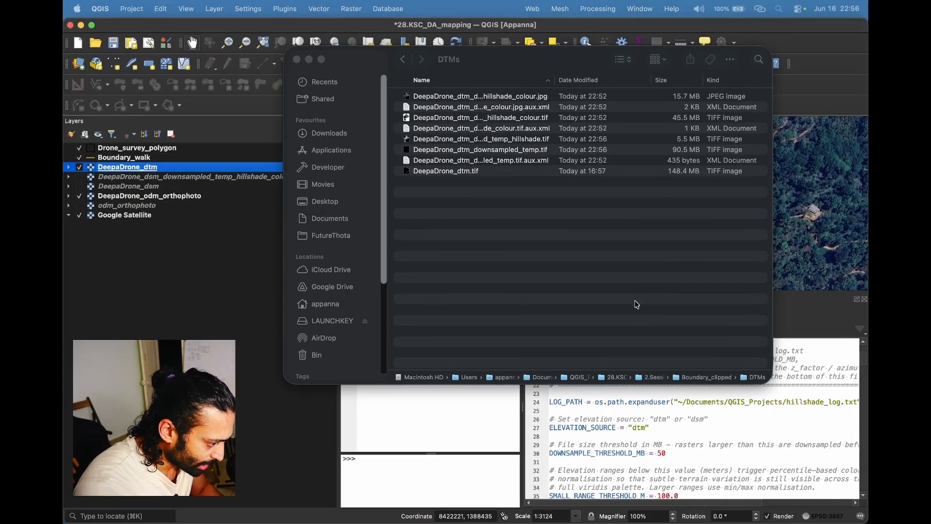
{"action": "left_click_drag", "start_coordinate": [506, 80], "coordinate": [502, 121]}
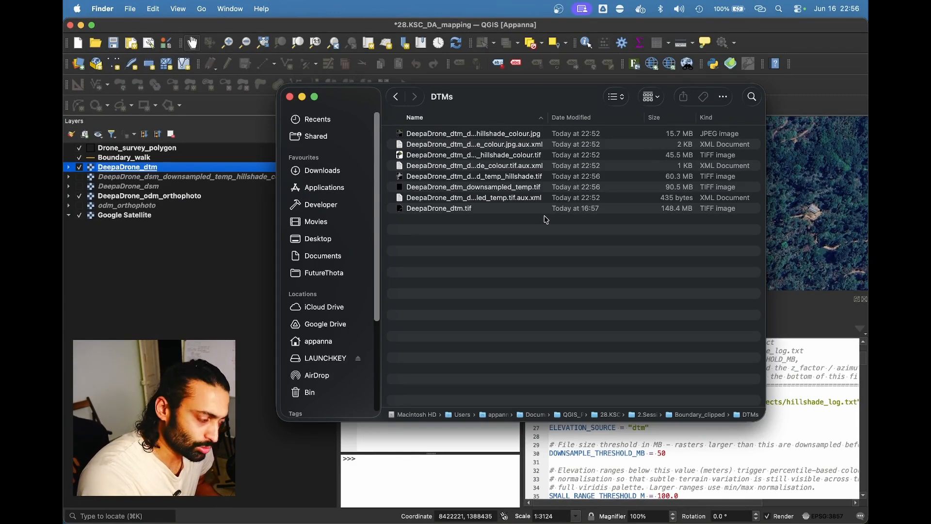
Return to QGIS and examine the log file path defined in the hillshade script.
{"action": "left_click", "coordinate": [496, 429]}
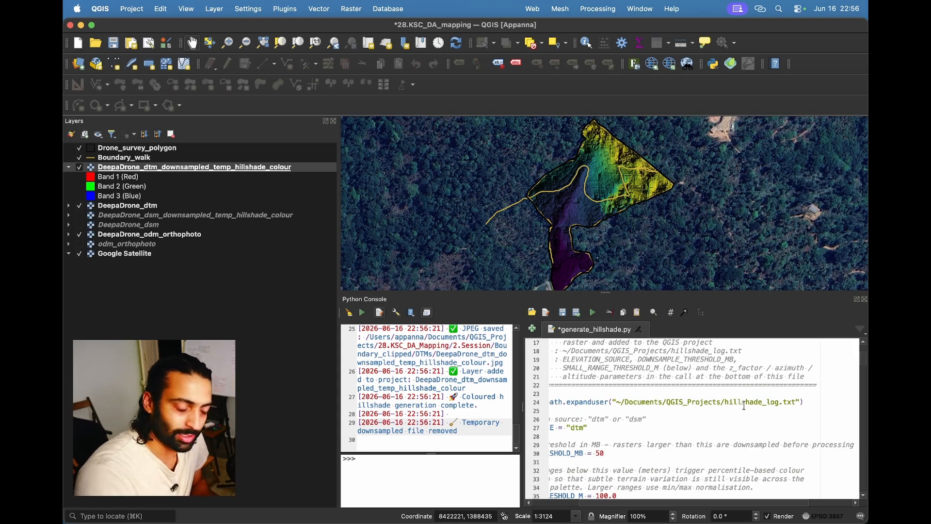
{"action": "left_click", "coordinate": [624, 402]}
{"action": "left_click_drag", "start_coordinate": [624, 401], "coordinate": [712, 403]}
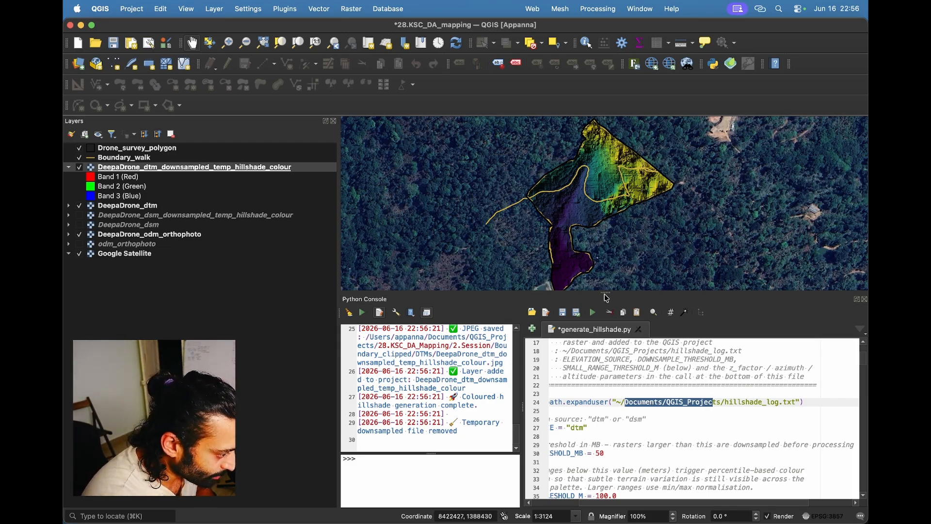
Shrink the Python Console, collapse the new hillshade layer's band legend and compare the coloured hillshade with the plain DTM.
{"action": "left_click_drag", "start_coordinate": [606, 298], "coordinate": [606, 396]}
{"action": "scroll", "coordinate": [573, 272], "scroll_direction": "up", "scroll_amount": 2}
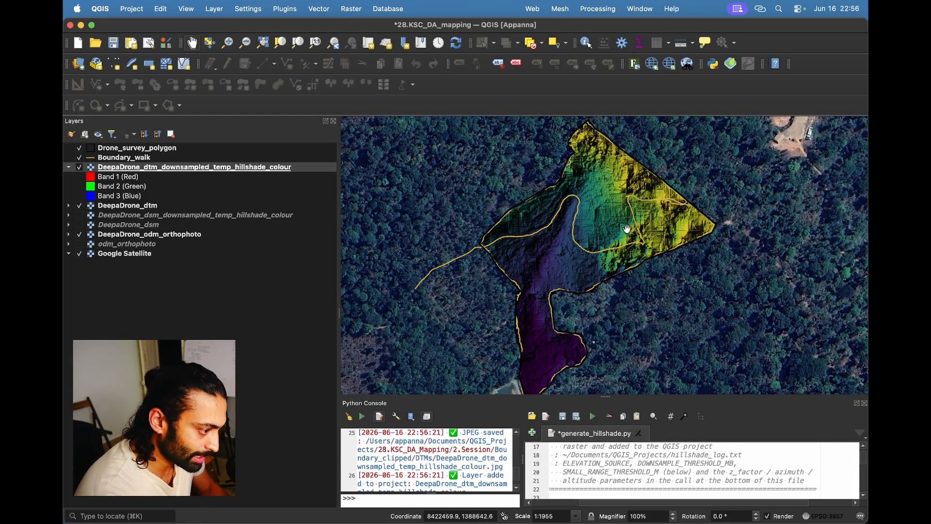
{"action": "left_click", "coordinate": [70, 167]}
{"action": "left_click", "coordinate": [79, 168]}
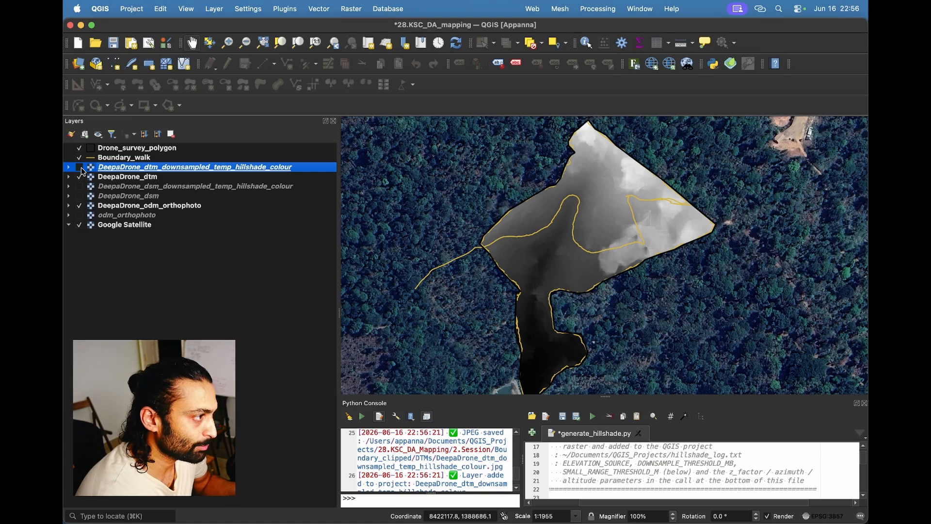
{"action": "left_click", "coordinate": [80, 167]}
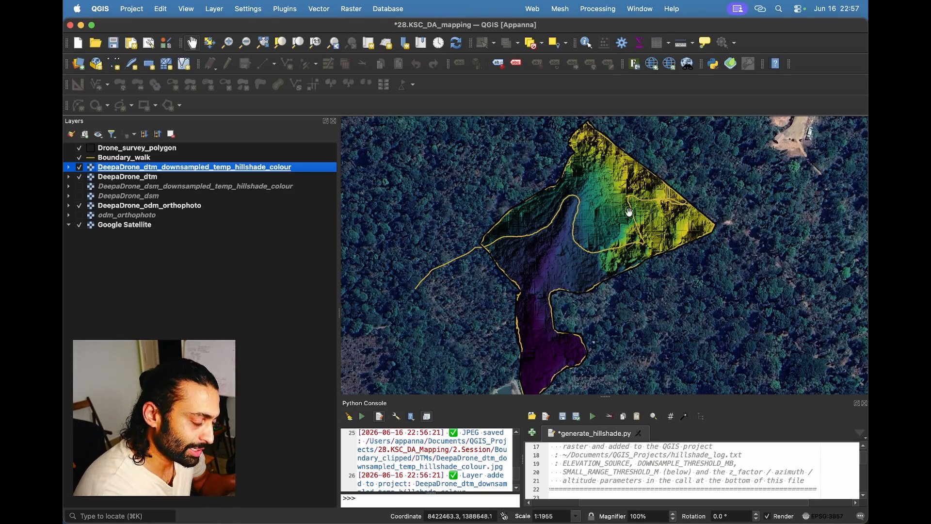
{"action": "scroll", "coordinate": [645, 195], "scroll_direction": "up", "scroll_amount": 2}
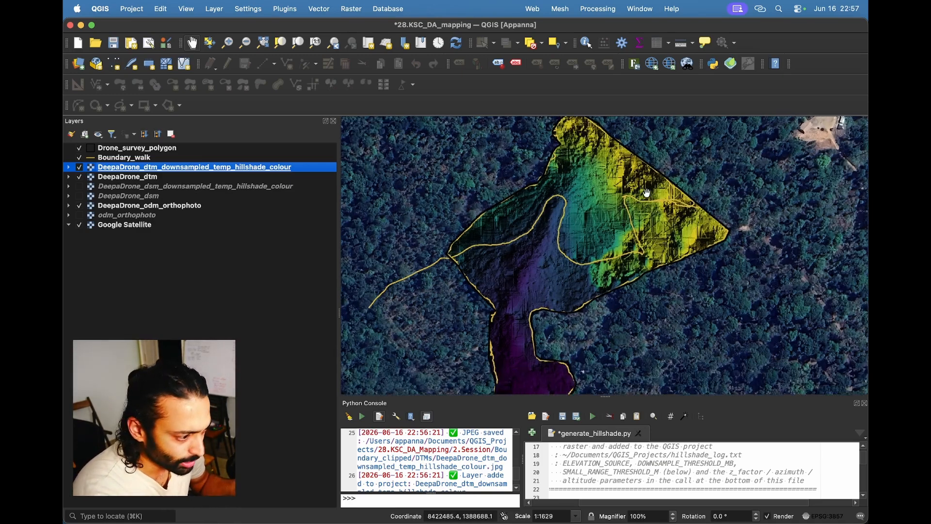
{"action": "left_click_drag", "start_coordinate": [644, 203], "coordinate": [627, 248]}
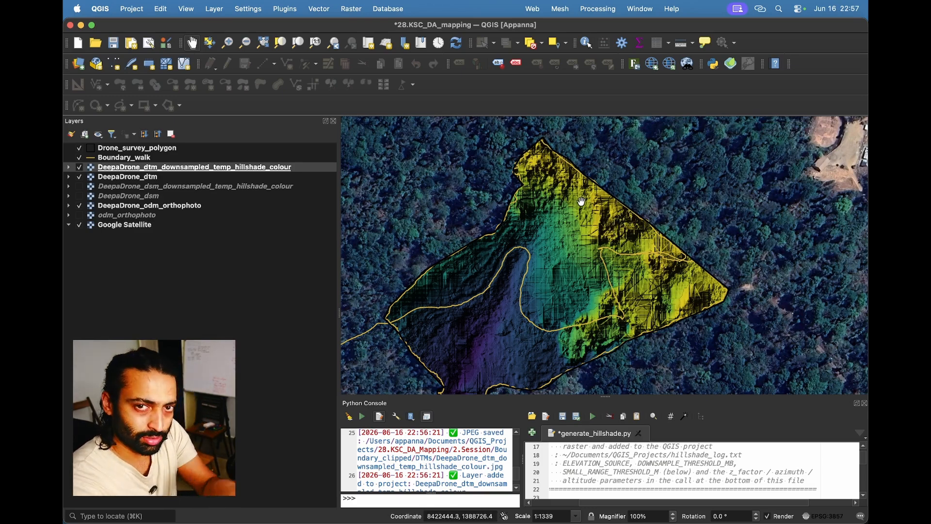
Hide the coloured DTM hillshade and DeepaDrone_dtm layers and inspect the orthophoto's tree cover near the northeastern boundary.
{"action": "left_click", "coordinate": [79, 167]}
{"action": "left_click", "coordinate": [80, 177]}
{"action": "left_click", "coordinate": [81, 167]}
{"action": "left_click", "coordinate": [80, 167]}
{"action": "scroll", "coordinate": [631, 223], "scroll_direction": "up", "scroll_amount": 3}
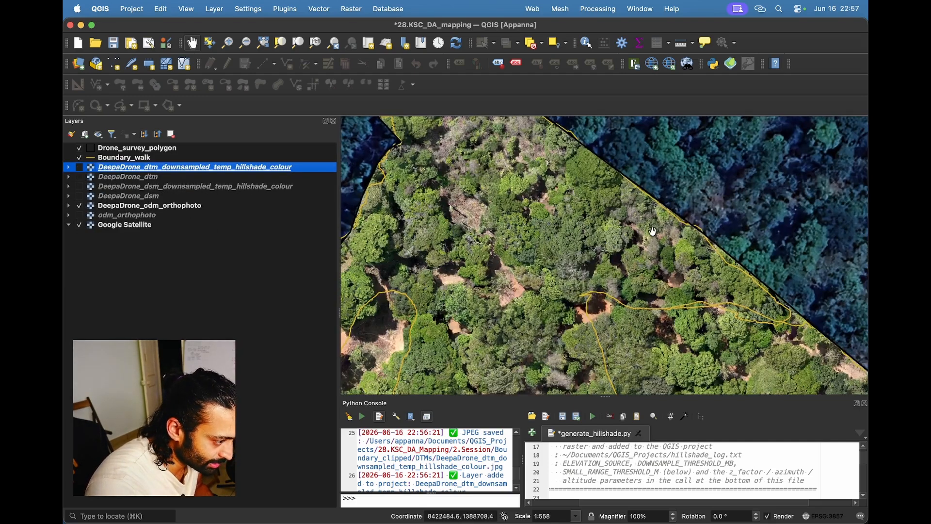
{"action": "scroll", "coordinate": [630, 204], "scroll_direction": "up", "scroll_amount": 2}
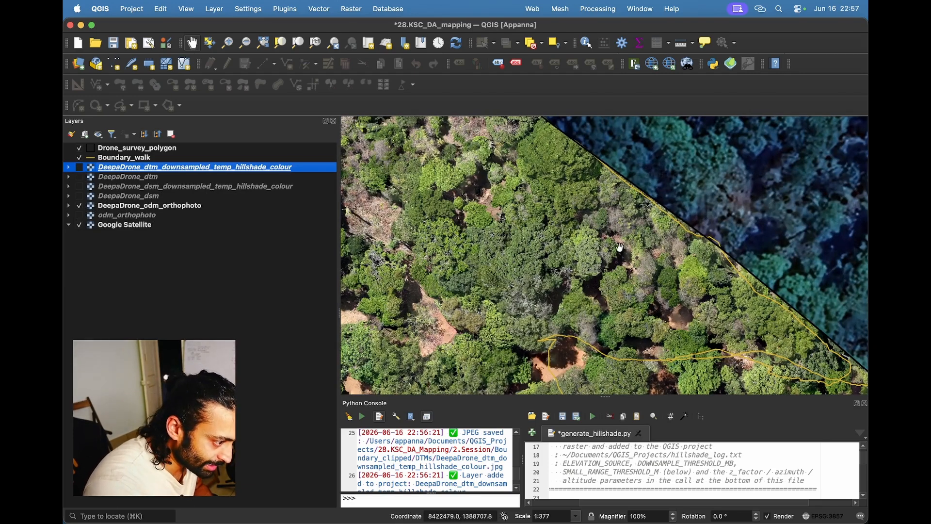
Compare the coloured DTM hillshade with the orthophoto by switching the hillshade layer on and off, leaving it shown.
{"action": "left_click", "coordinate": [80, 167]}
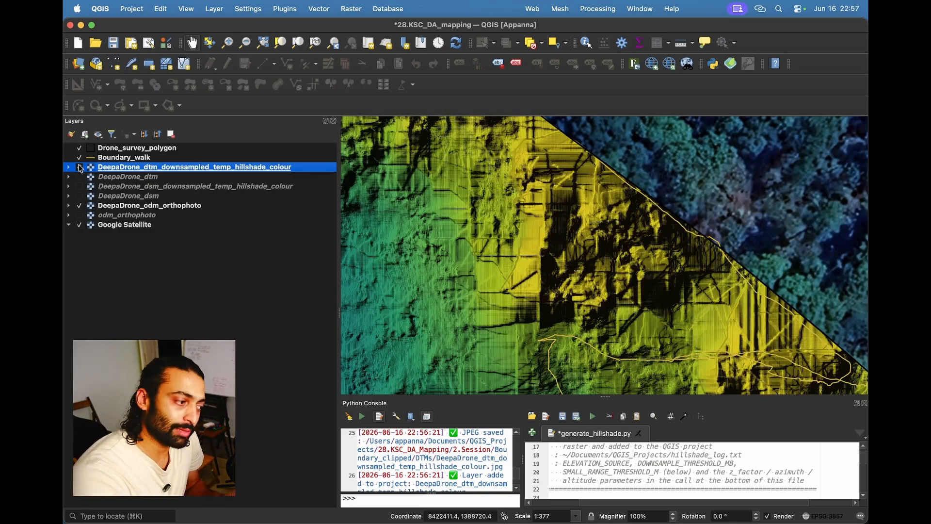
{"action": "left_click", "coordinate": [79, 167]}
{"action": "scroll", "coordinate": [534, 307], "scroll_direction": "down", "scroll_amount": 2}
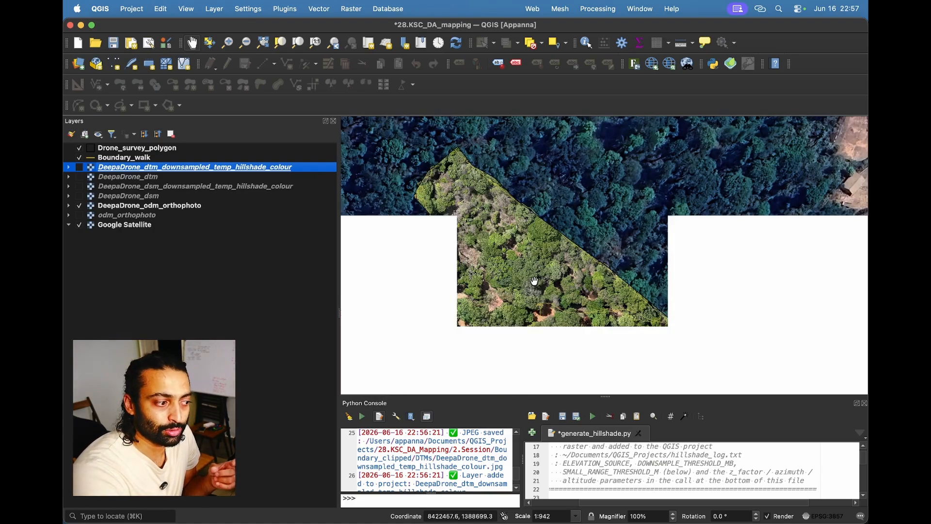
{"action": "left_click_drag", "start_coordinate": [610, 273], "coordinate": [606, 227]}
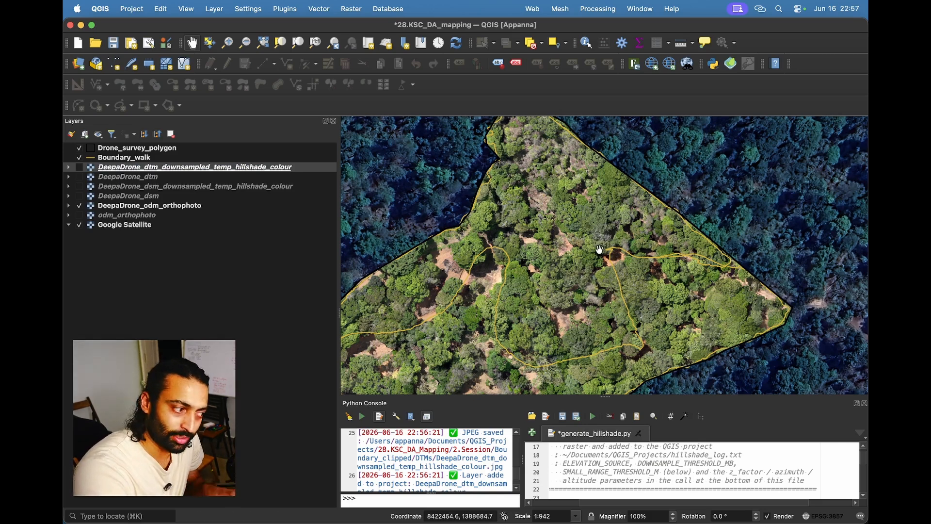
{"action": "scroll", "coordinate": [599, 249], "scroll_direction": "down", "scroll_amount": 1}
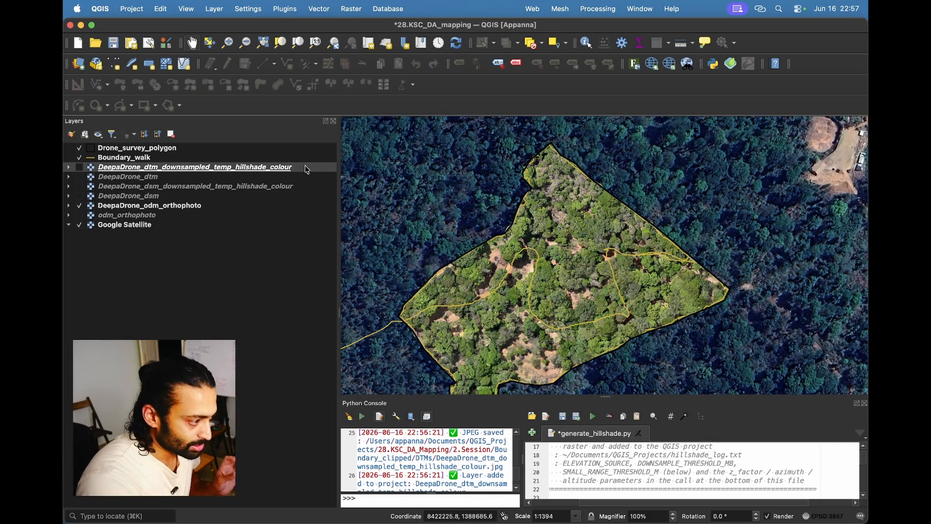
{"action": "left_click", "coordinate": [79, 167]}
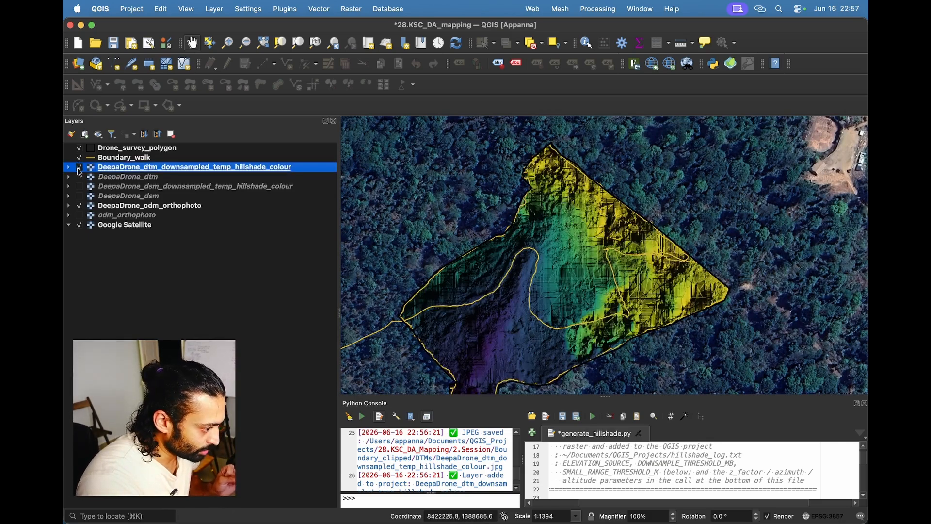
{"action": "left_click_drag", "start_coordinate": [657, 301], "coordinate": [676, 232]}
{"action": "scroll", "coordinate": [676, 232], "scroll_direction": "down", "scroll_amount": 1}
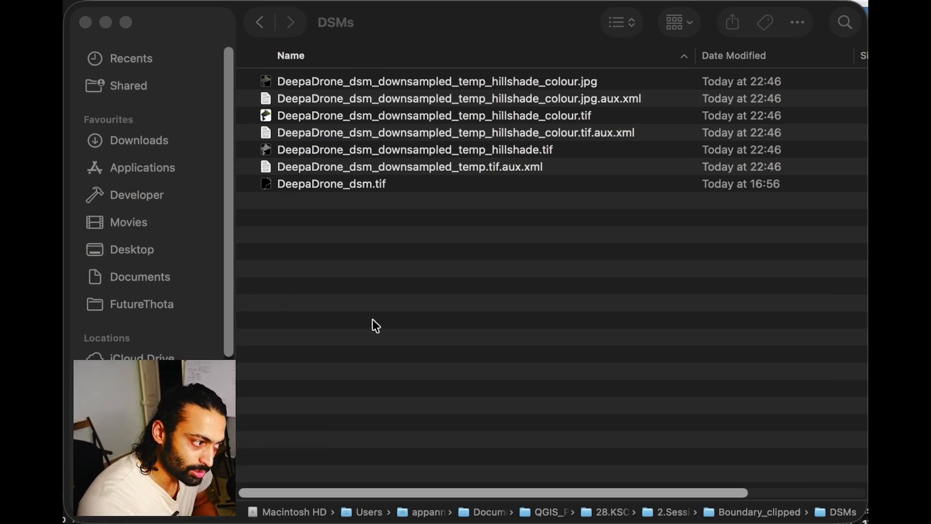
Switch to Finder, look through the 2.Session and Boundary_clipped folders and open the DTMs folder.
{"action": "left_click", "coordinate": [372, 319]}
{"action": "left_click", "coordinate": [260, 23]}
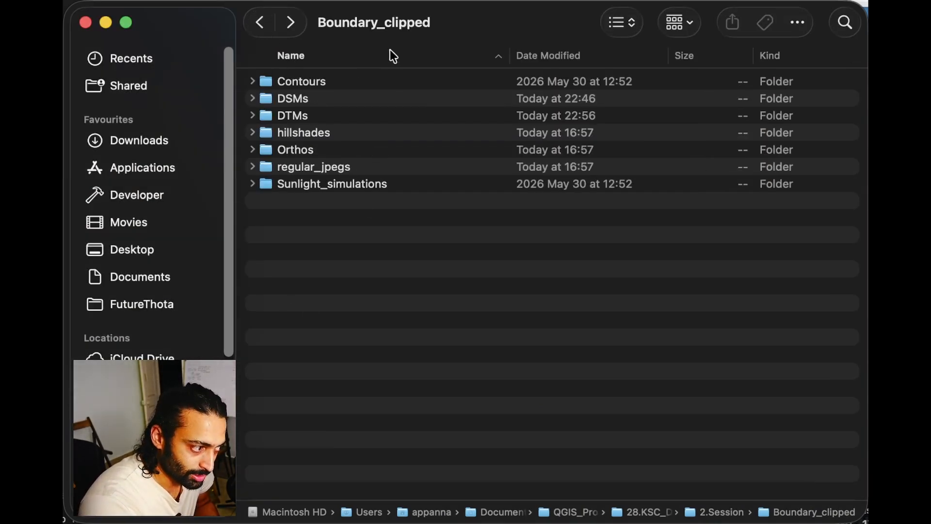
{"action": "key", "text": "super+Up"}
{"action": "key", "text": "super+Up"}
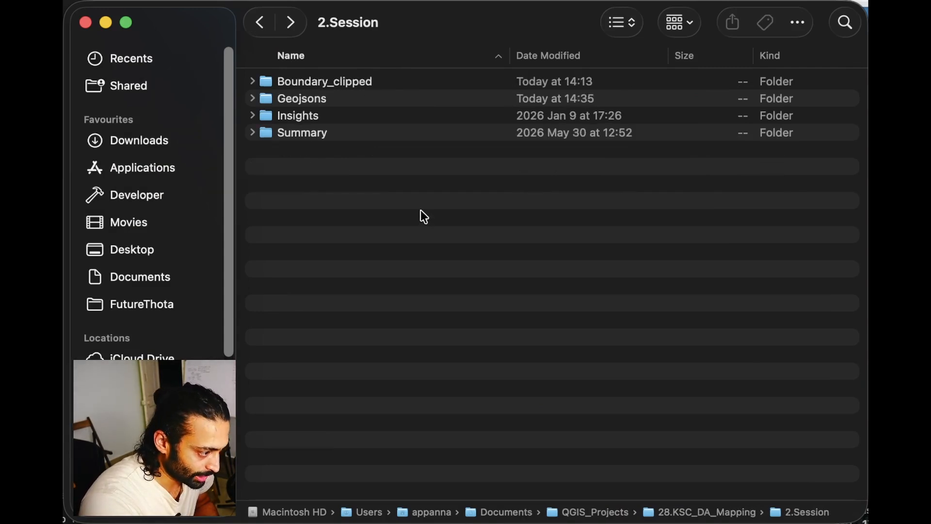
{"action": "key", "text": "super+bracketleft"}
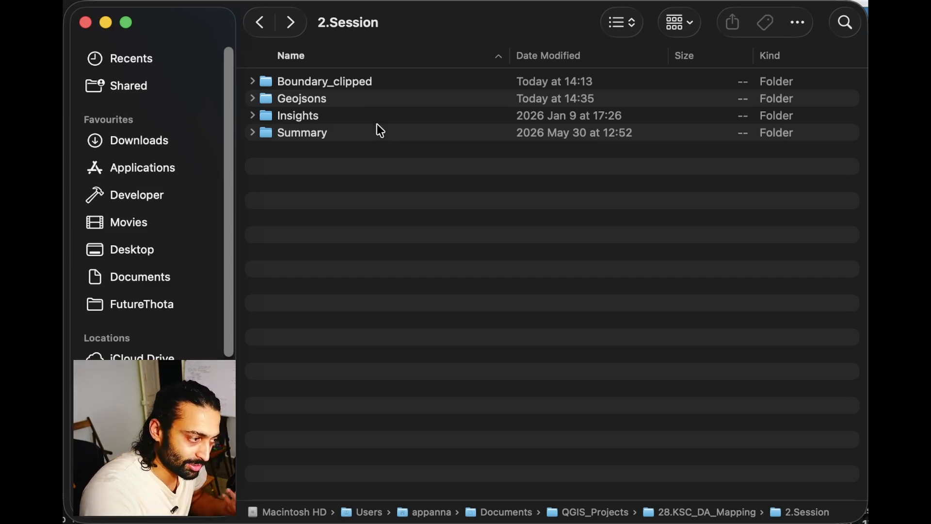
{"action": "key", "text": "super+bracketleft"}
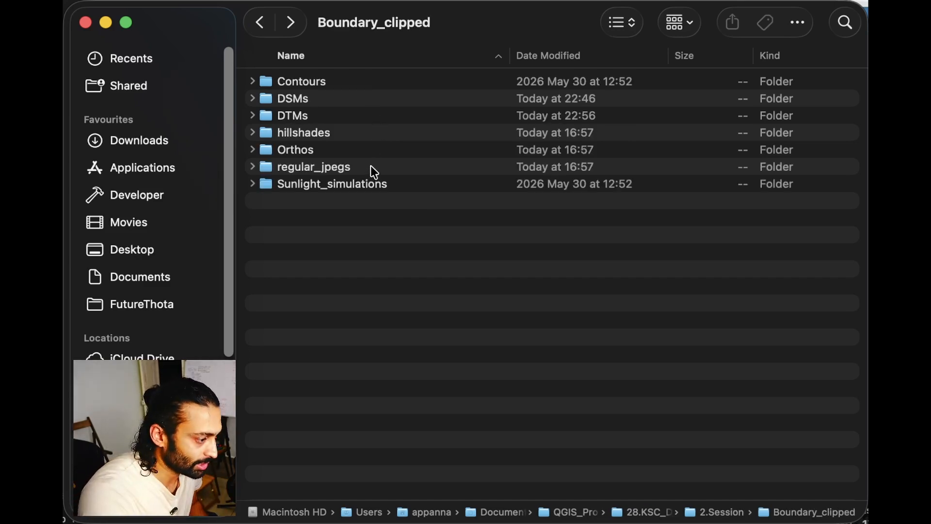
{"action": "double_click", "coordinate": [325, 115]}
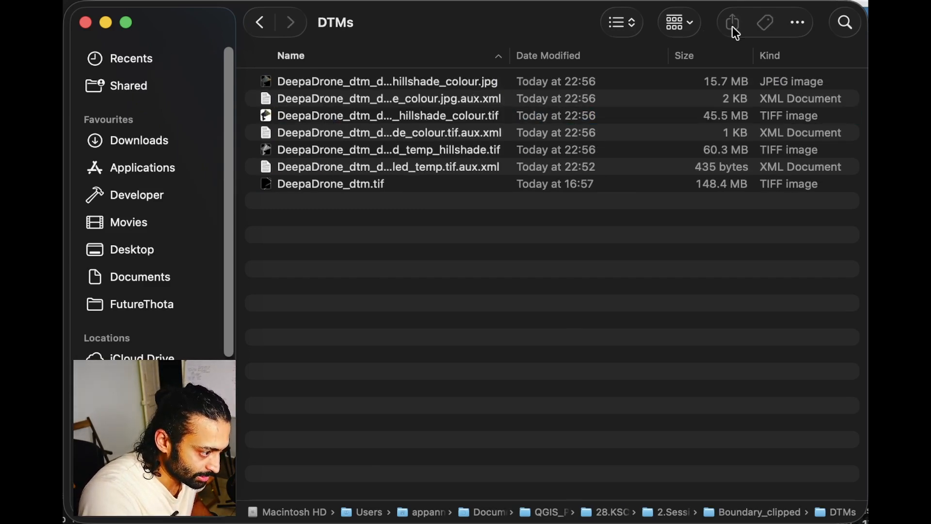
Review the generated hillshade files in the DTMs folder, highlighting the whole set, the two colour .aux.xml files and the JPG with its .aux.xml.
{"action": "left_click", "coordinate": [548, 87]}
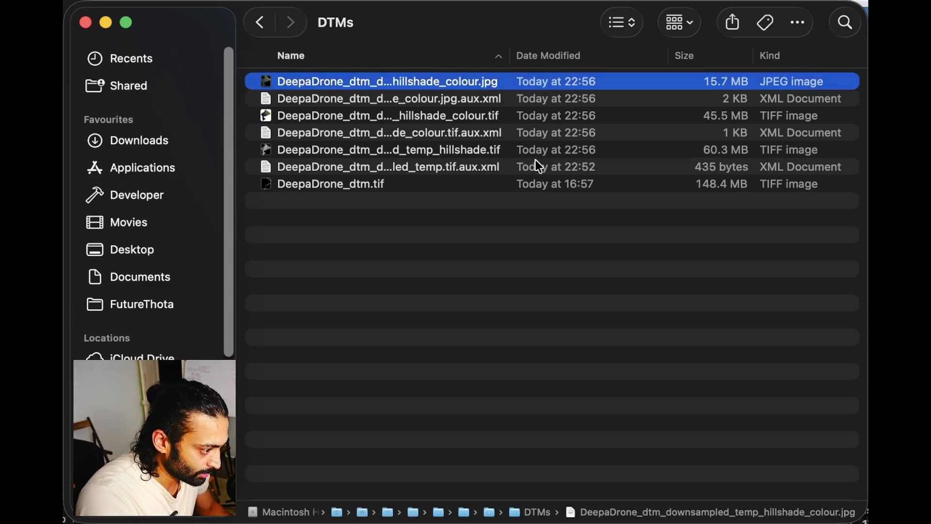
{"action": "left_click", "coordinate": [535, 164], "text": "shift"}
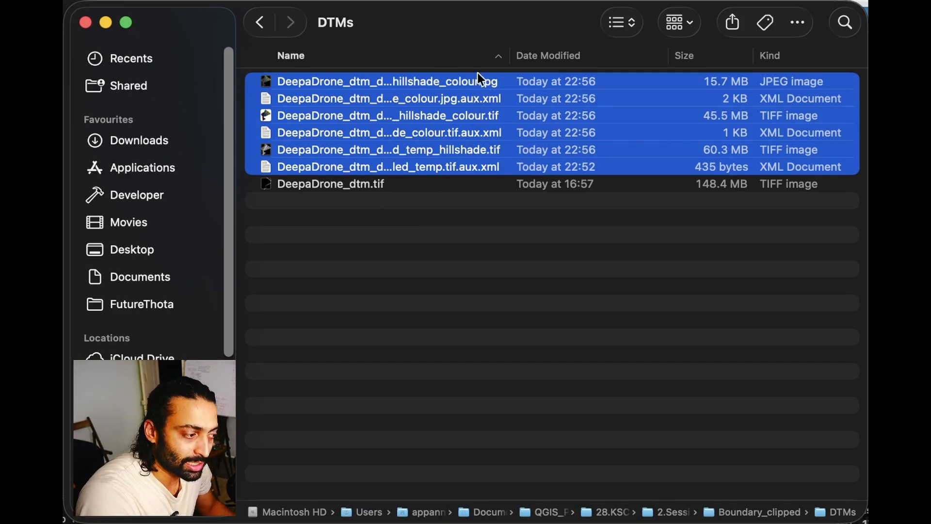
{"action": "left_click", "coordinate": [481, 102]}
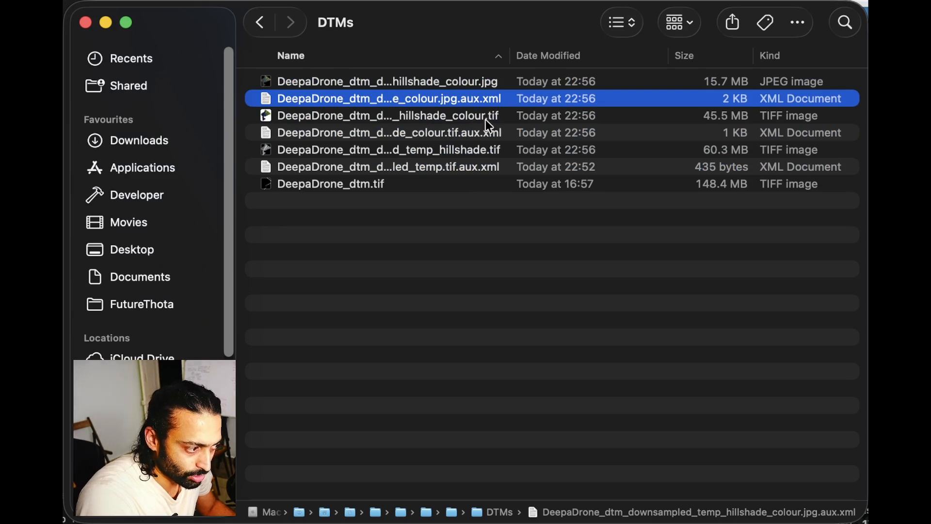
{"action": "left_click", "coordinate": [490, 135]}
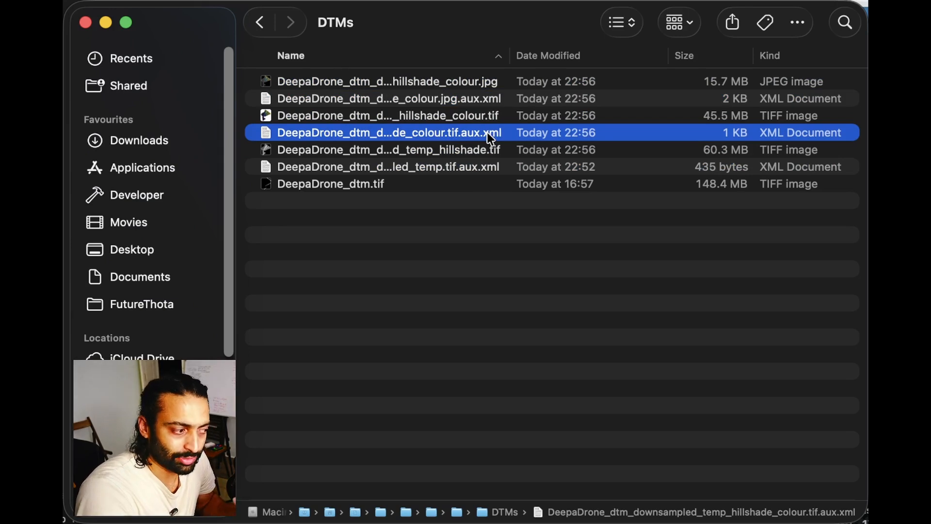
{"action": "left_click", "coordinate": [433, 84]}
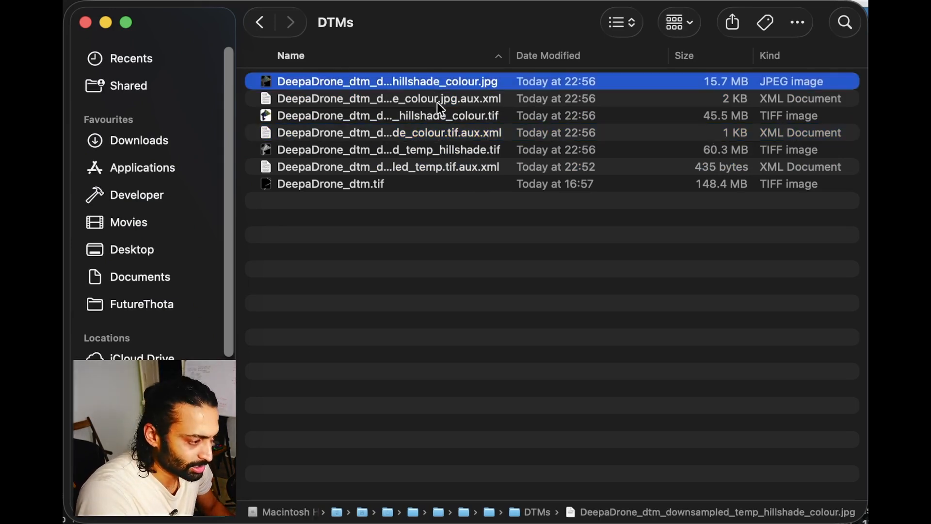
{"action": "left_click", "coordinate": [437, 103], "text": "shift"}
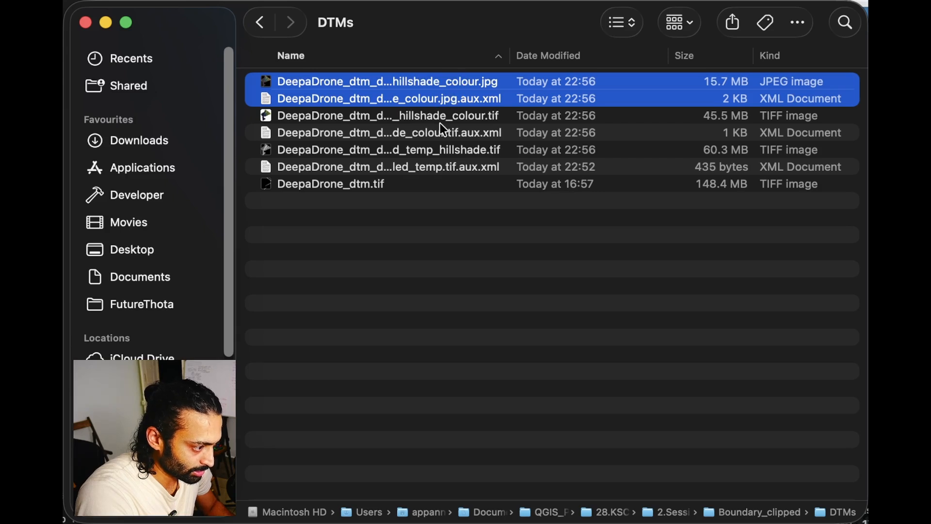
Sort the DTMs files by date modified and single out the coloured hillshade JPG, the coloured hillshade TIF and the plain hillshade TIF.
{"action": "left_click", "coordinate": [440, 123]}
{"action": "left_click", "coordinate": [449, 83], "text": "super"}
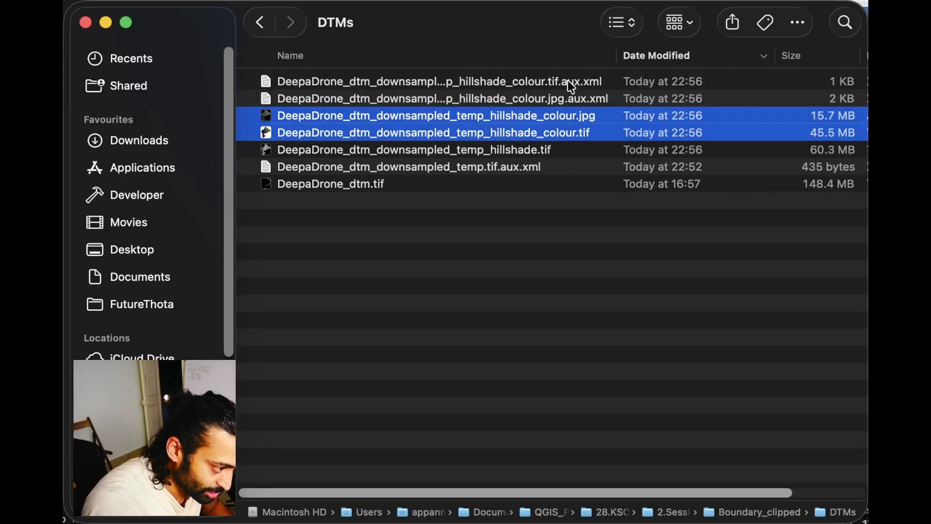
{"action": "left_click", "coordinate": [565, 118]}
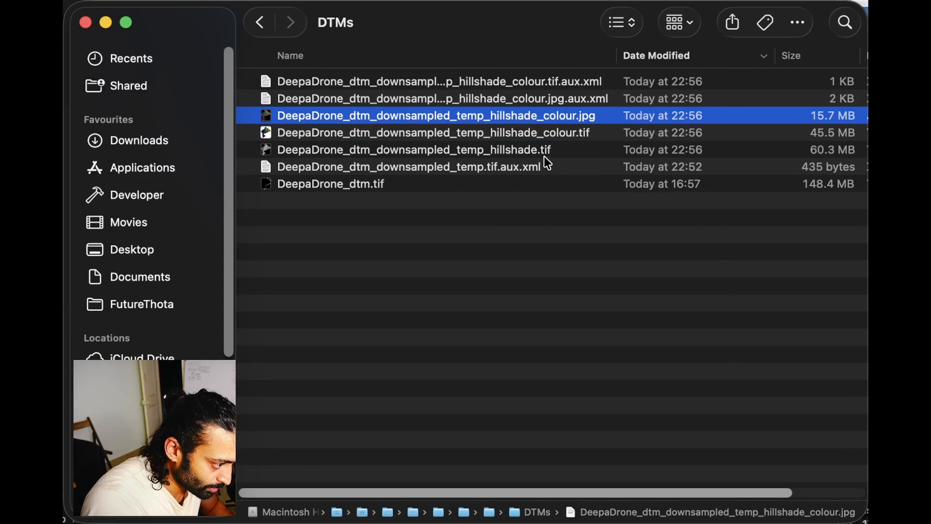
{"action": "left_click", "coordinate": [518, 154], "text": "super"}
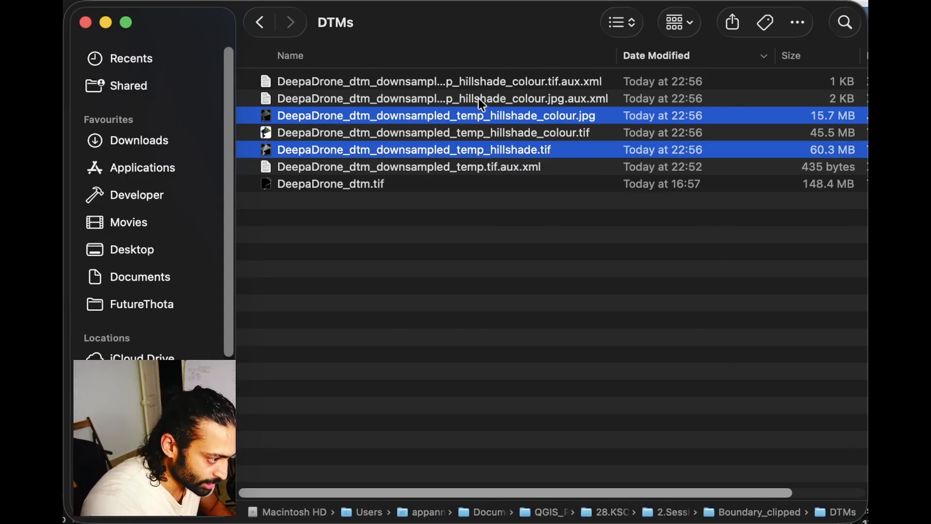
{"action": "left_click", "coordinate": [495, 133], "text": "super"}
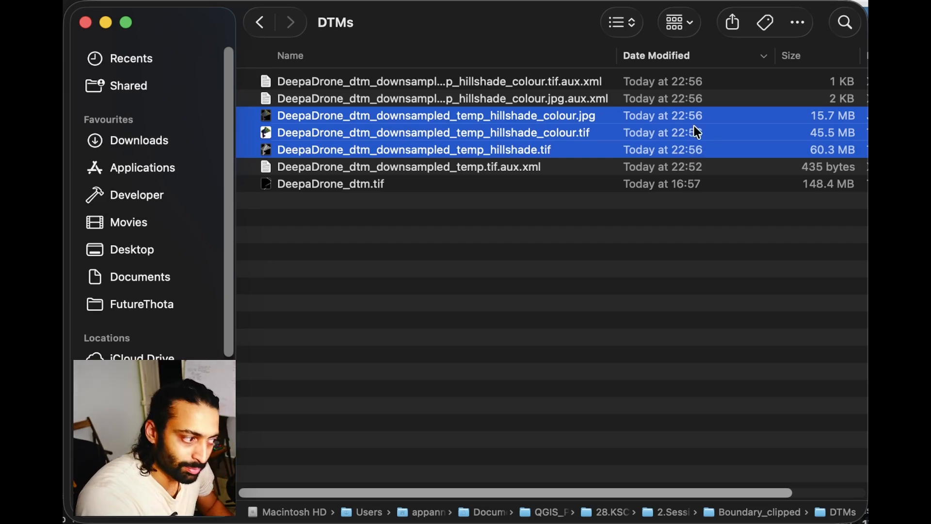
{"action": "left_click", "coordinate": [568, 152]}
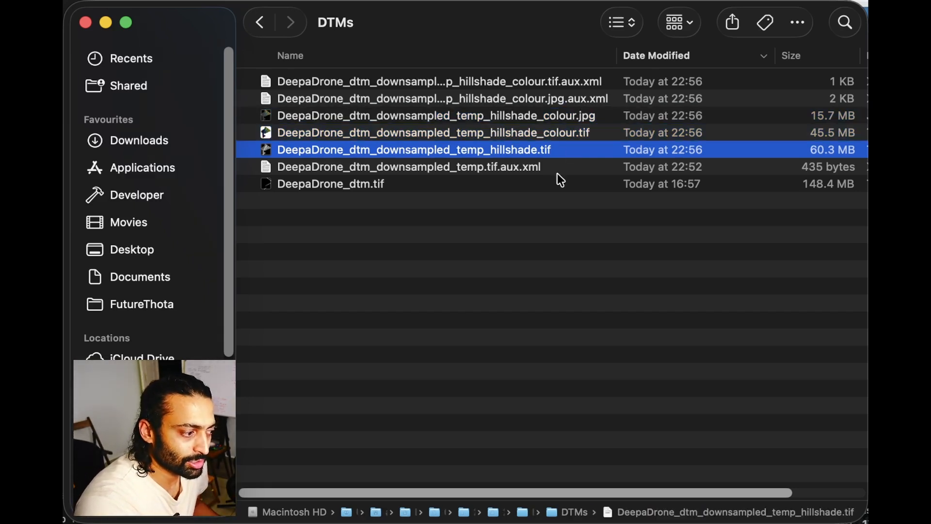
{"action": "left_click", "coordinate": [562, 133]}
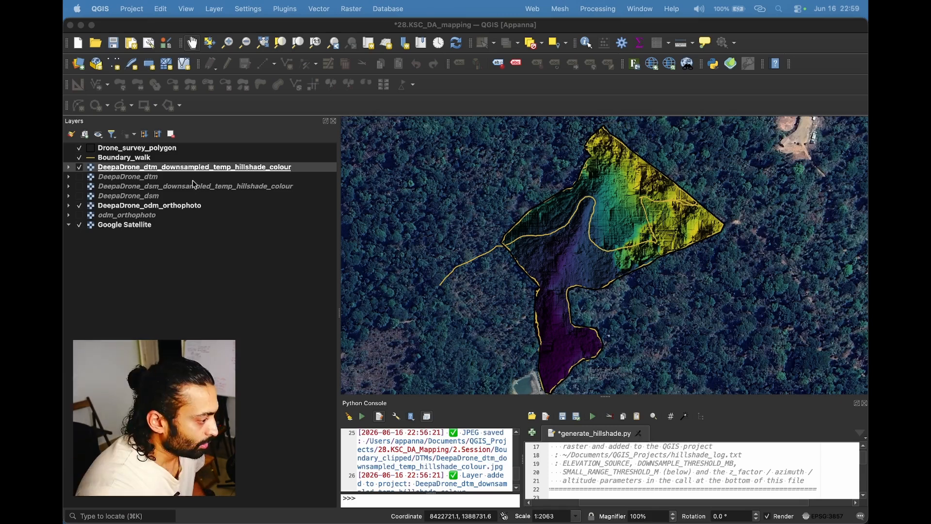
Switch to QGIS, hide the coloured DTM hillshade, view DeepaDrone_dsm briefly and leave only the coloured DSM hillshade shown above the orthophoto.
{"action": "left_click", "coordinate": [170, 195]}
{"action": "left_click", "coordinate": [81, 196]}
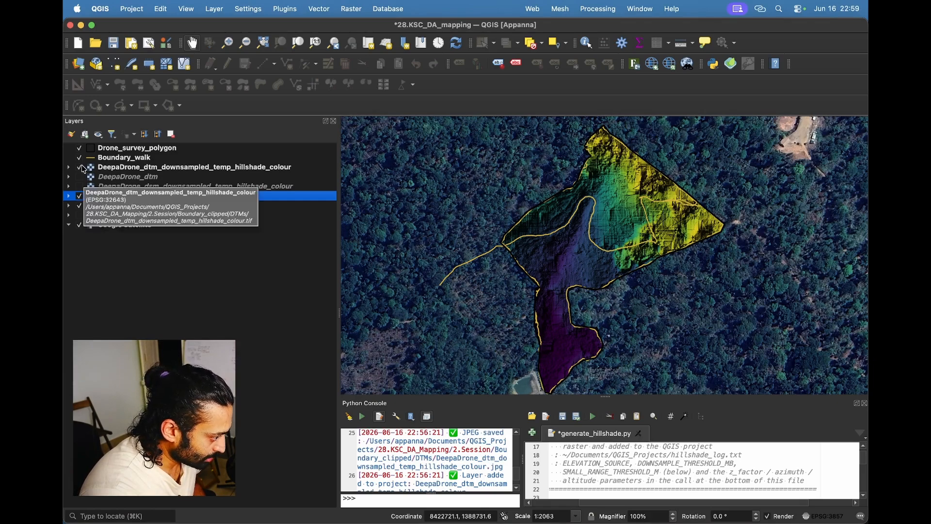
{"action": "left_click", "coordinate": [82, 167]}
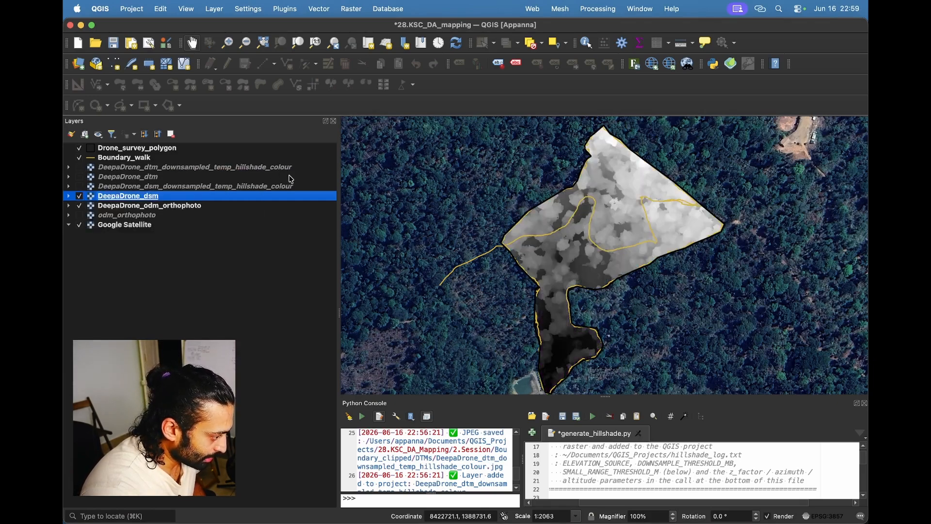
{"action": "left_click", "coordinate": [79, 186]}
{"action": "left_click", "coordinate": [79, 196]}
{"action": "scroll", "coordinate": [525, 236], "scroll_direction": "up", "scroll_amount": 1}
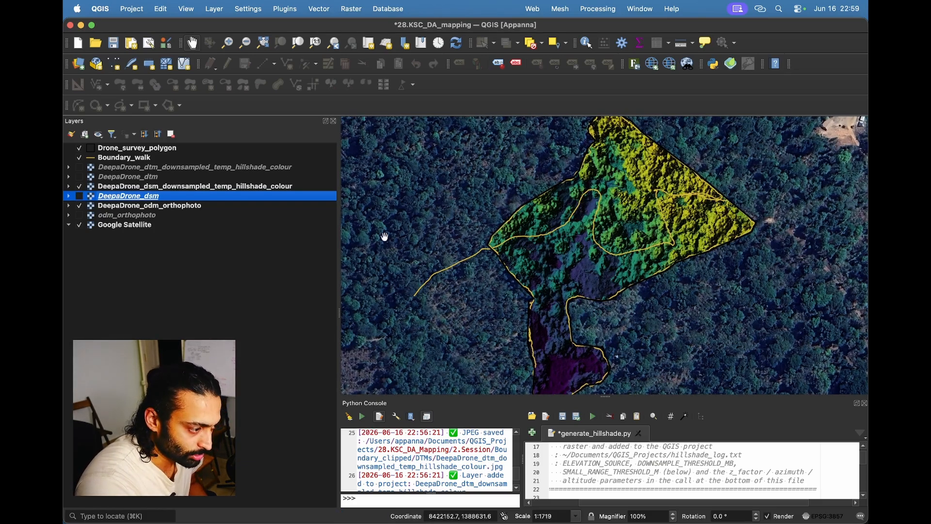
Compare the coloured DTM and DSM hillshades by switching the DTM one on and off, leave it hidden and close the Python Console.
{"action": "left_click", "coordinate": [79, 168]}
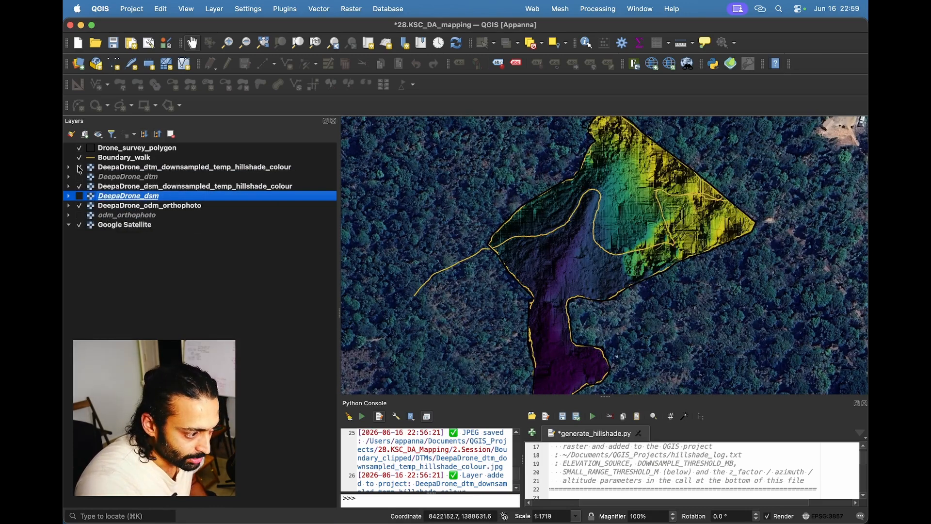
{"action": "left_click", "coordinate": [79, 167]}
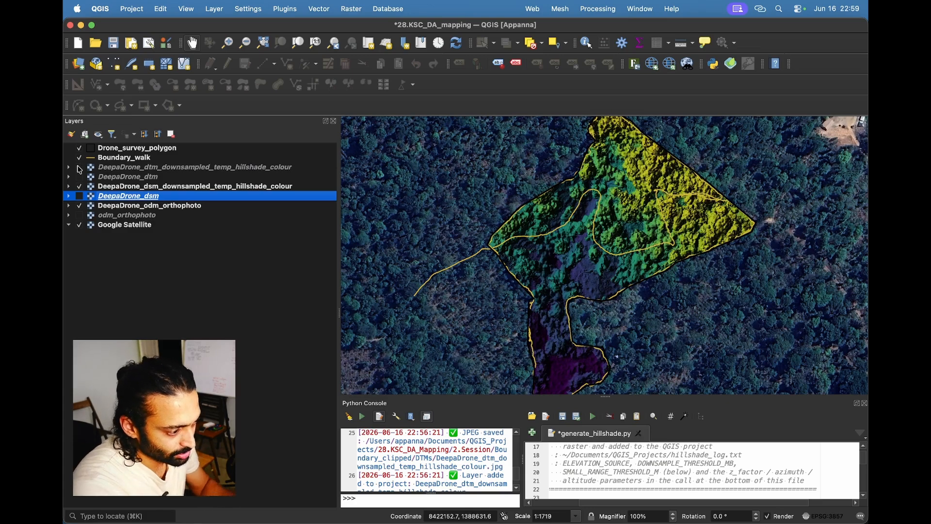
{"action": "left_click", "coordinate": [79, 167]}
{"action": "left_click", "coordinate": [79, 167]}
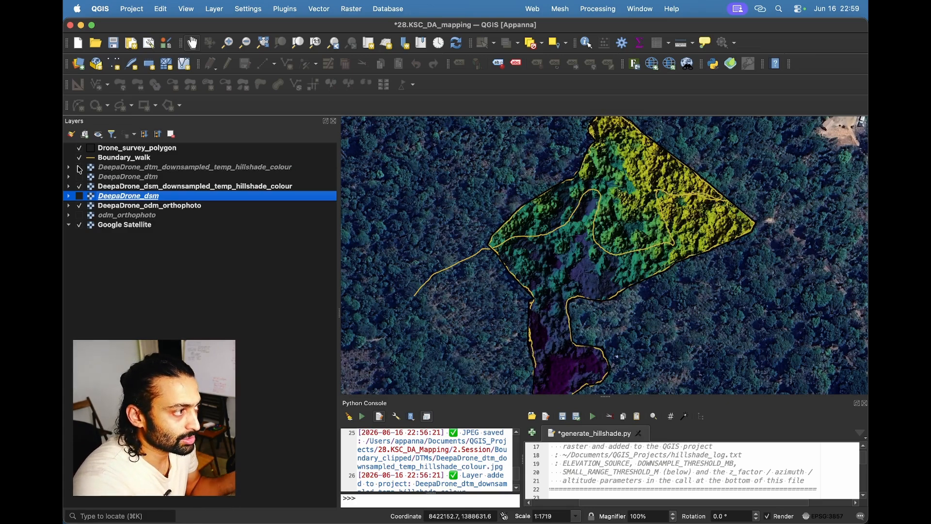
{"action": "left_click", "coordinate": [79, 168]}
{"action": "left_click", "coordinate": [79, 167]}
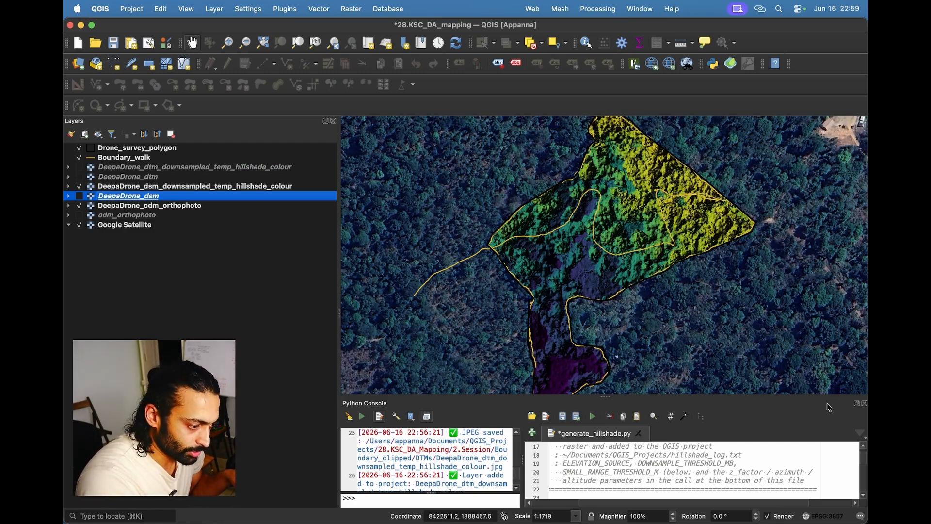
{"action": "left_click", "coordinate": [864, 403]}
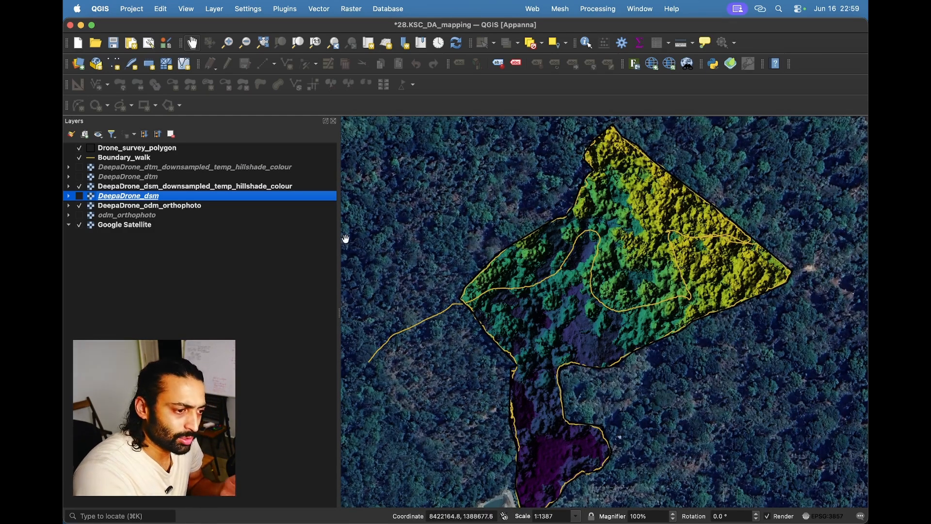